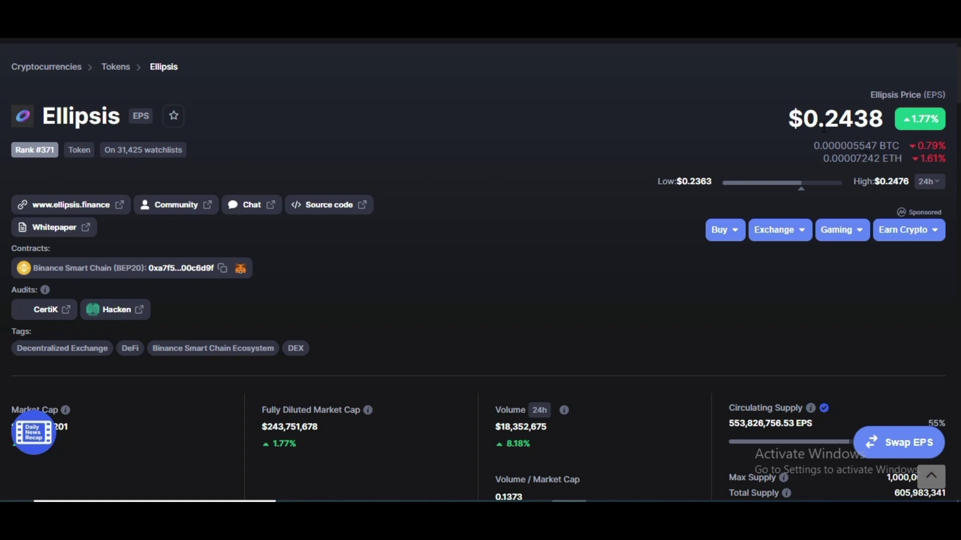
- Examine the Ellipsis (EPS) page for market cap, volume, supply, price statistics, all-time high and low, and the exchange markets table
scroll(608, 260, "down", 1)
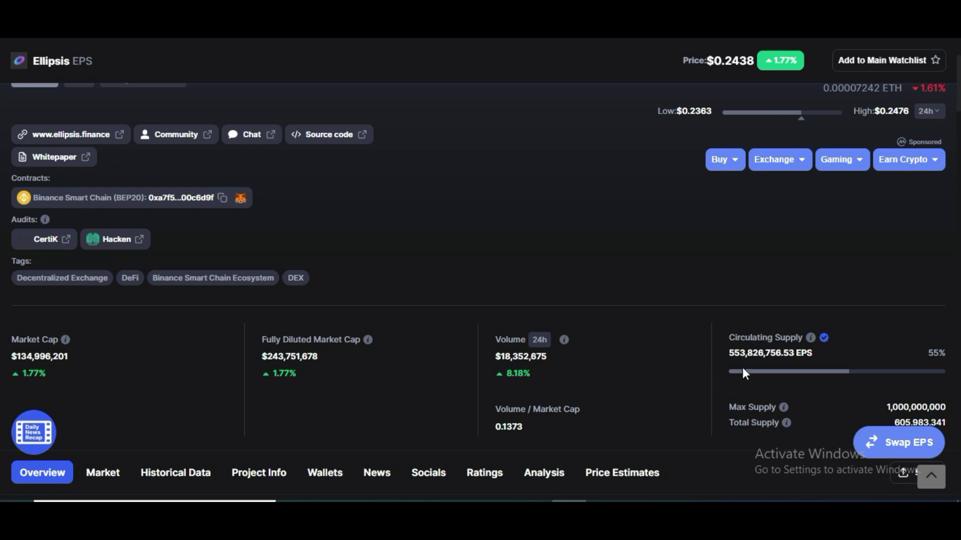
scroll(743, 369, "down", 1)
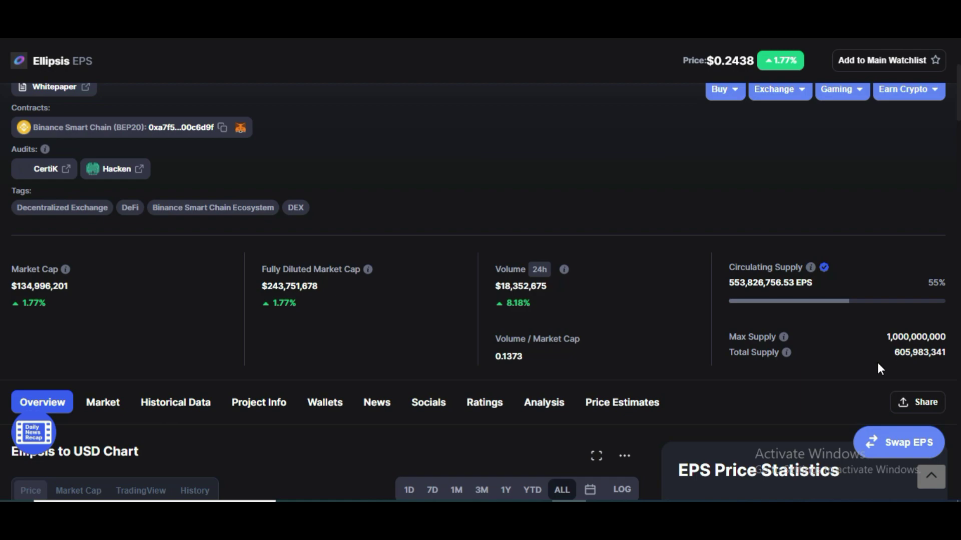
scroll(879, 369, "down", 5)
scroll(878, 365, "down", 12)
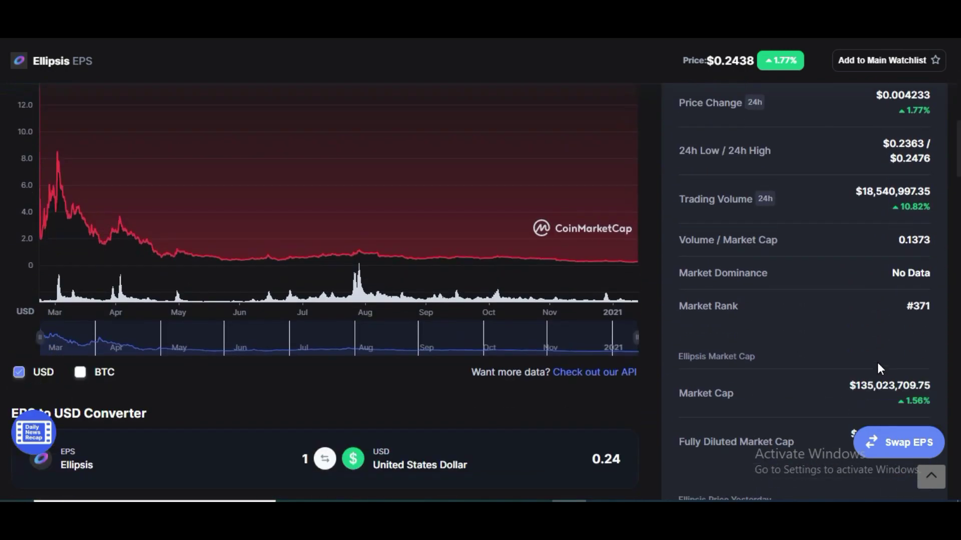
scroll(878, 363, "down", 6)
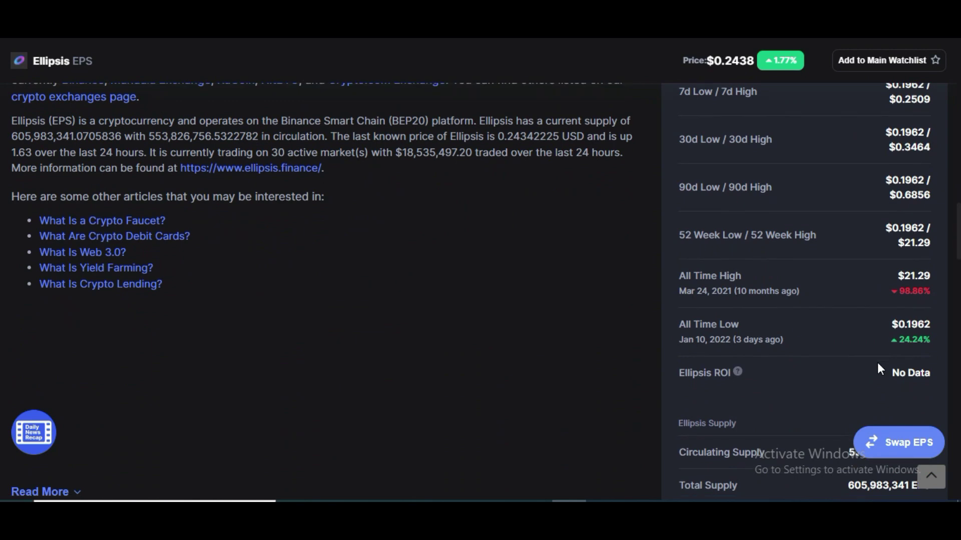
scroll(877, 362, "up", 1)
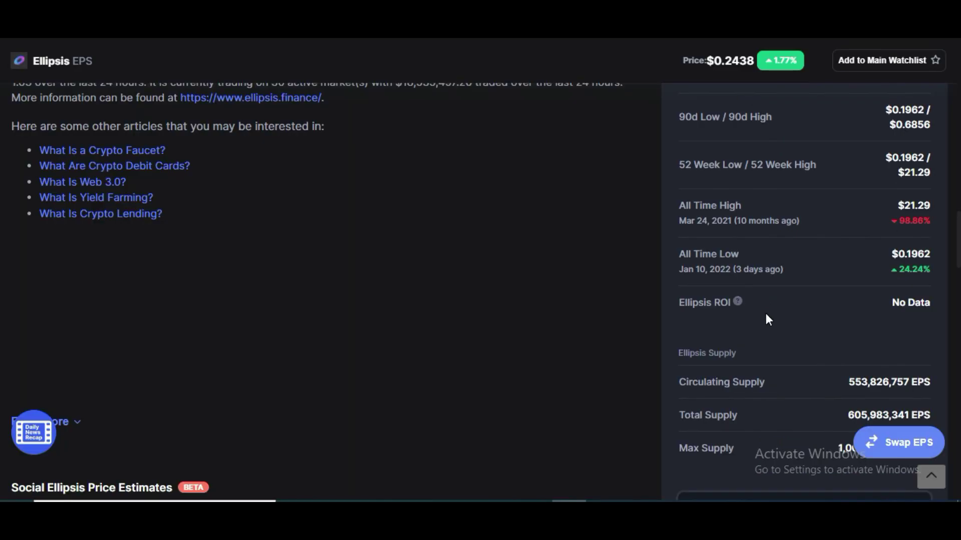
scroll(766, 313, "down", 11)
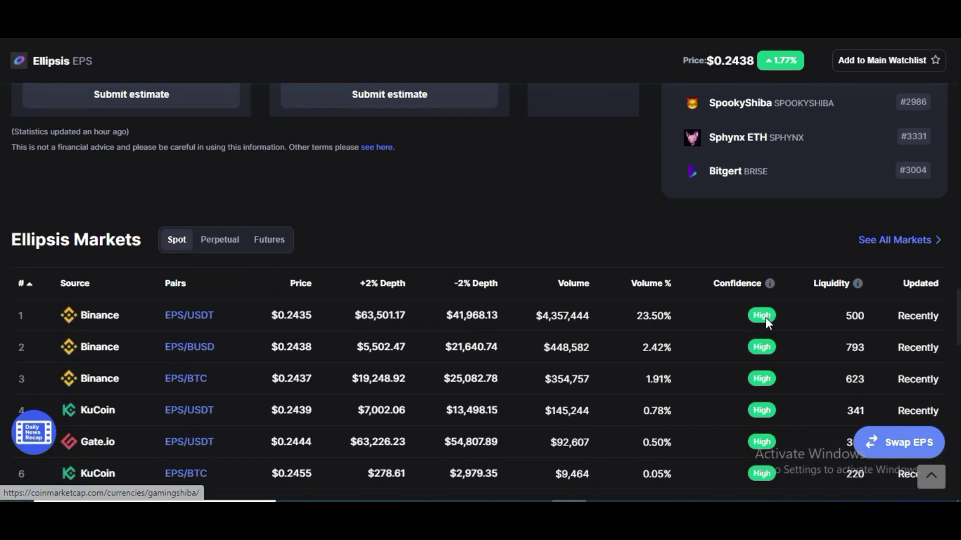
scroll(765, 317, "down", 2)
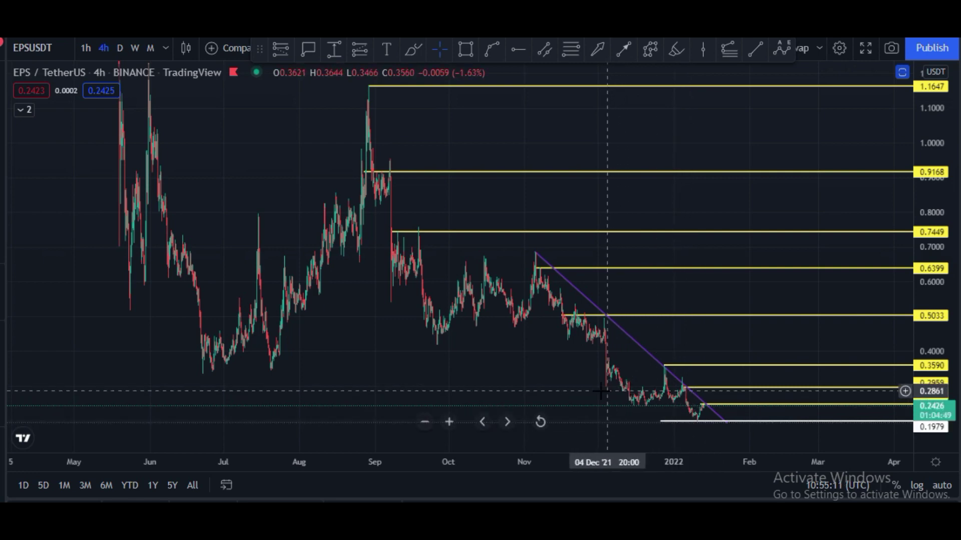
- Show the hidden EMA Ribbon indicator on the EPSUSDT 4h chart in TradingView and collapse the indicator legend
left_click(26, 110)
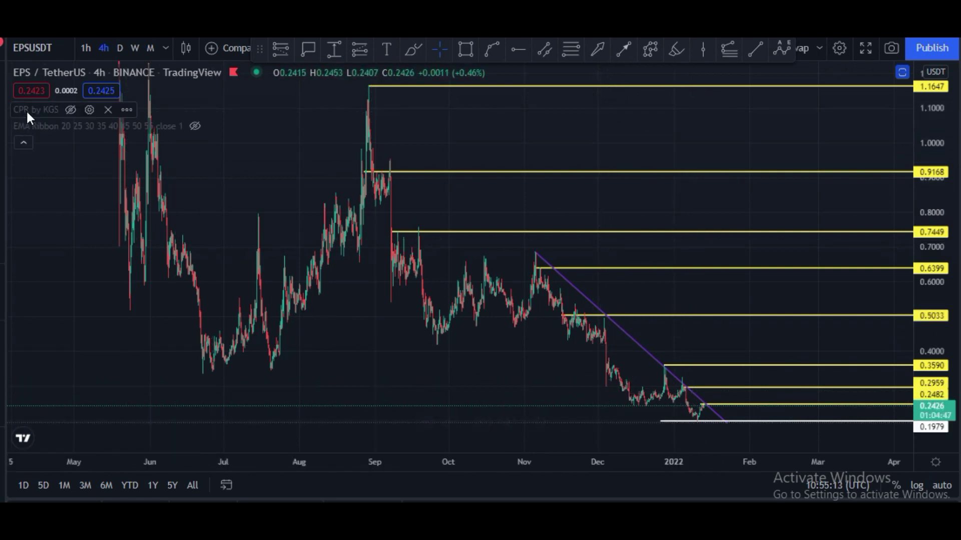
left_click(194, 126)
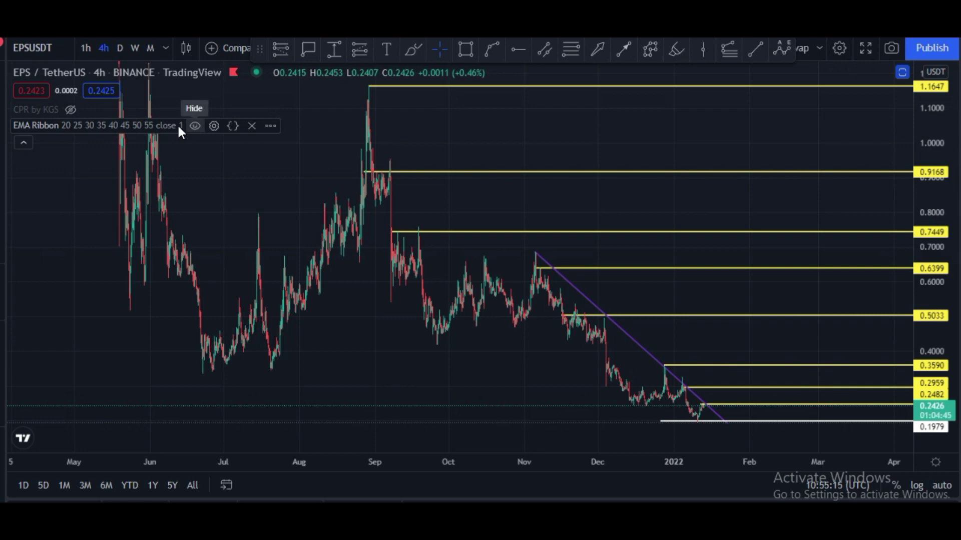
left_click(24, 144)
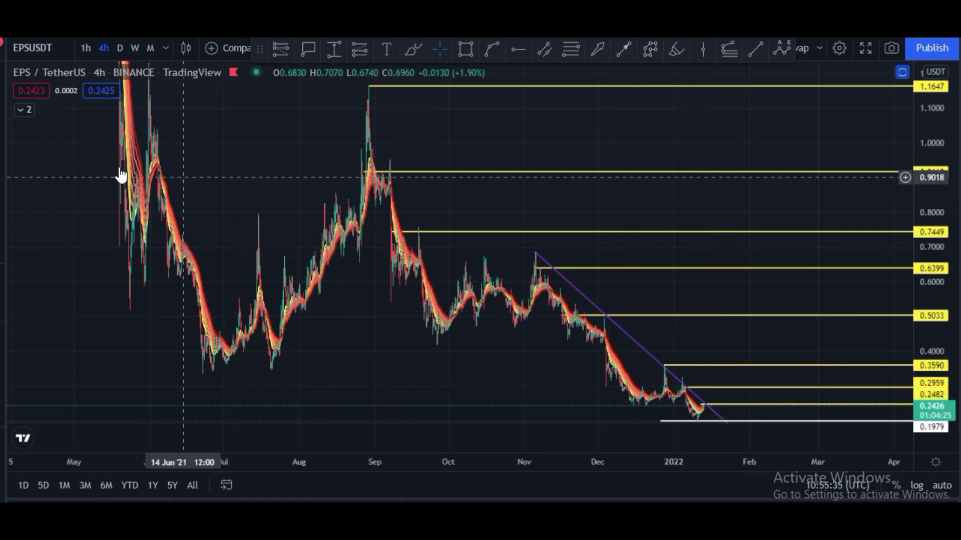
- Hide the EMA Ribbon indicator again and collapse the indicator legend
left_click(29, 110)
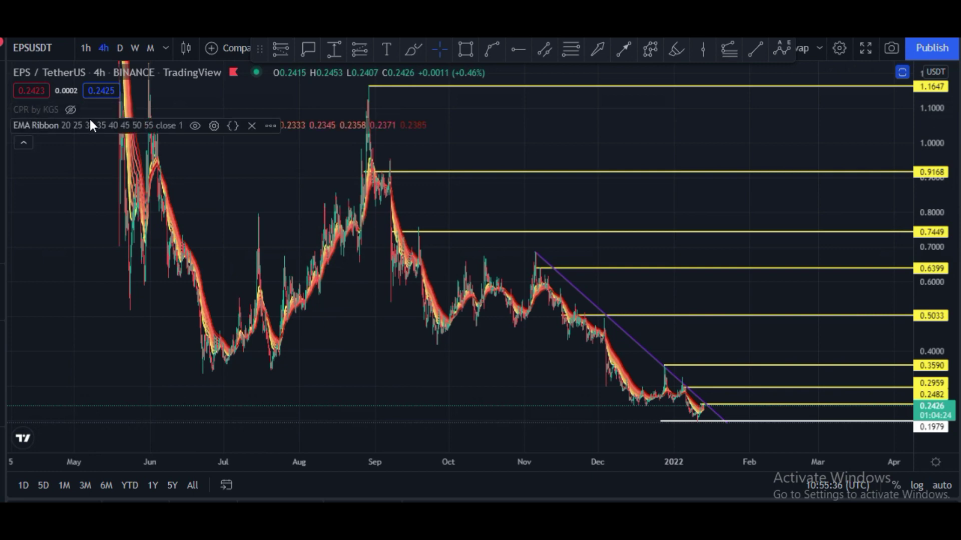
left_click(196, 128)
left_click(24, 143)
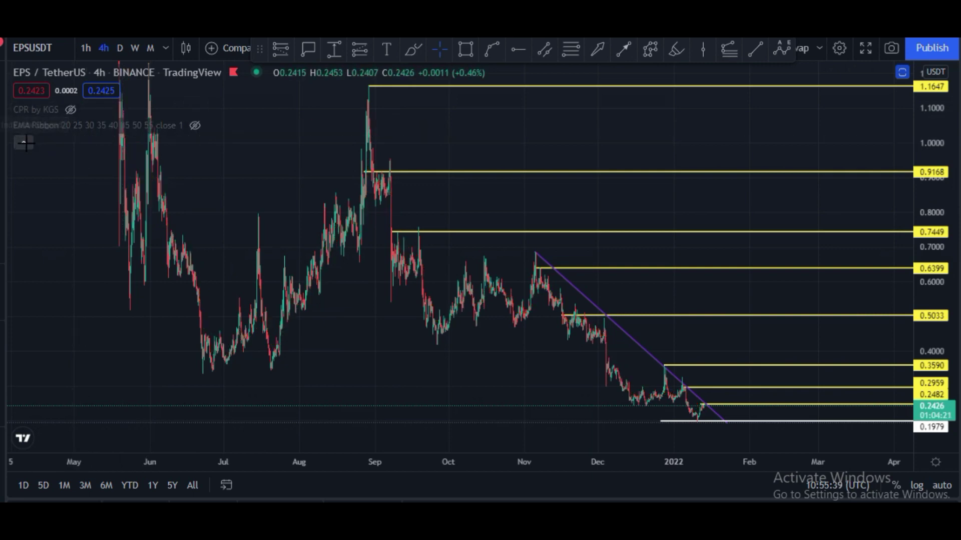
- Maximize the oscillator pane below the price chart and enlarge it to examine the signals from October 2021 to January 2022
left_click(876, 73)
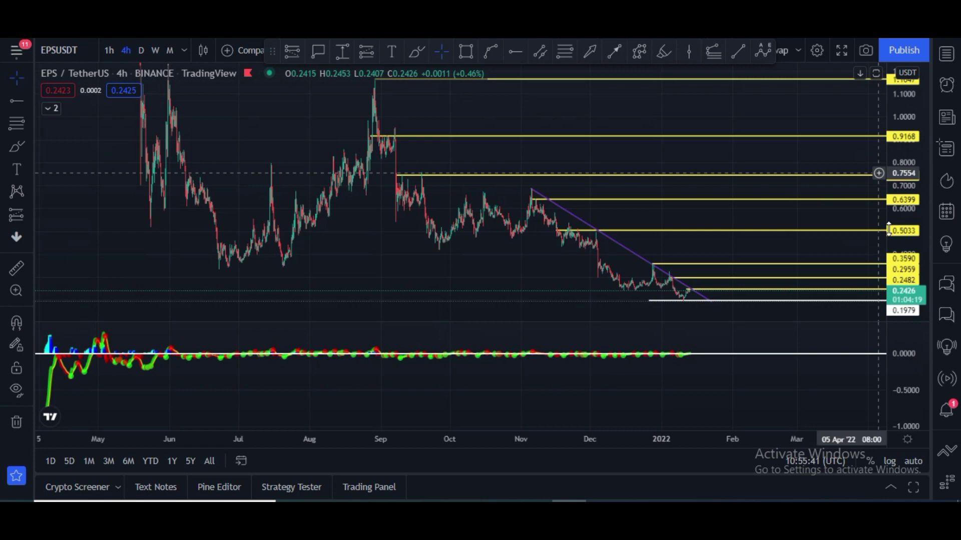
left_click(875, 334)
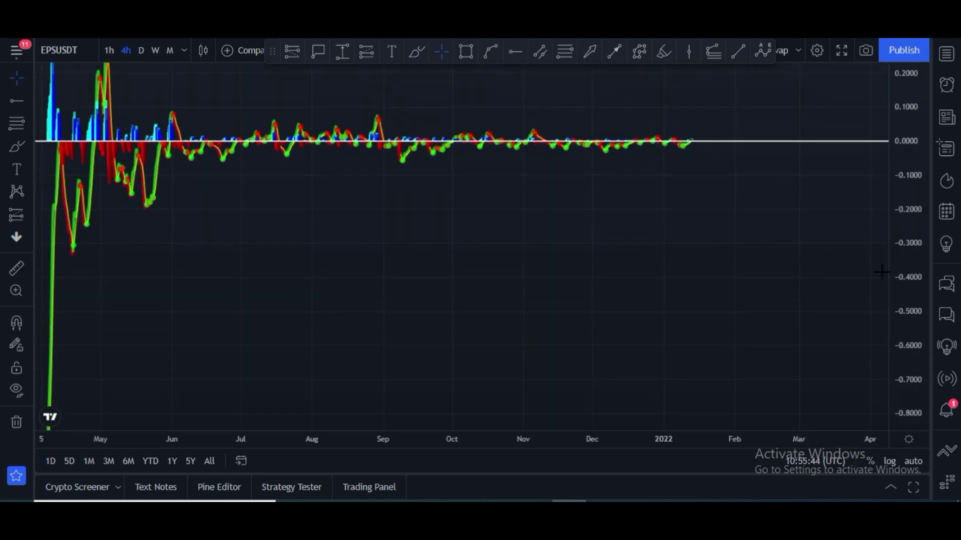
left_click_drag(685, 240, 776, 335)
scroll(776, 335, "up", 5)
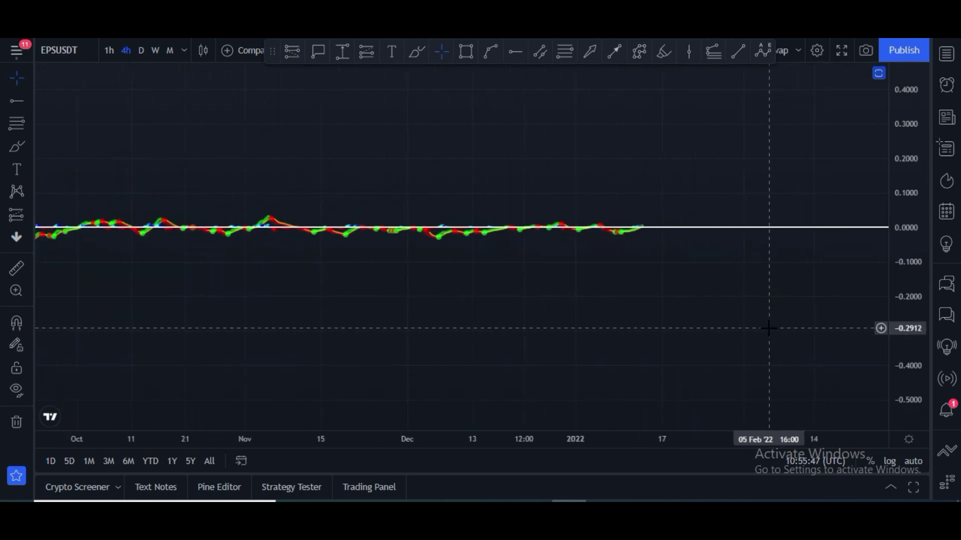
left_click_drag(912, 348, 887, 322)
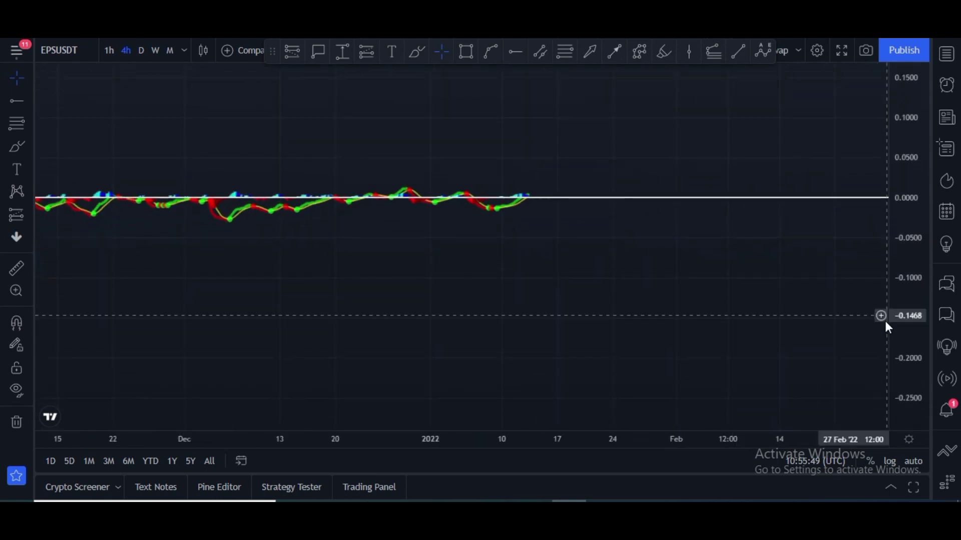
left_click_drag(909, 272, 773, 179)
key("alt+r")
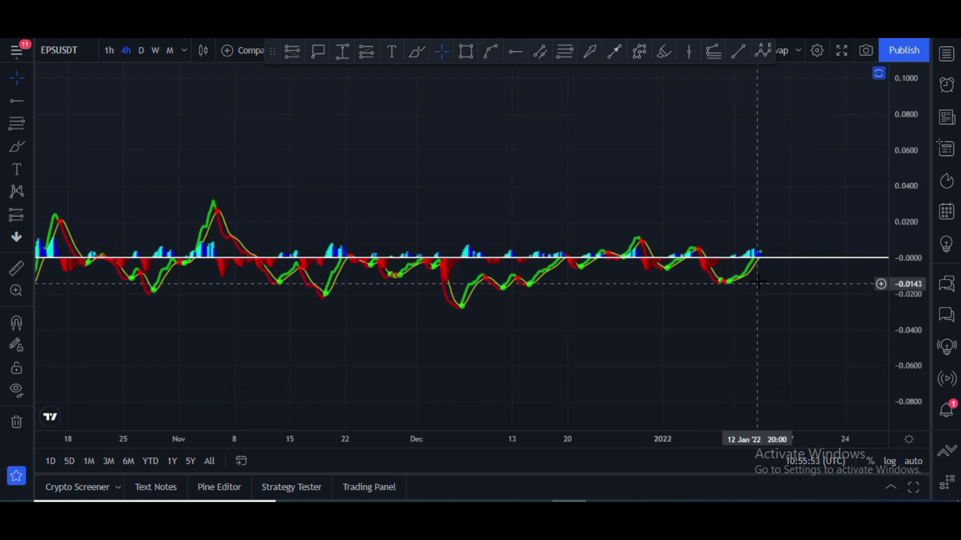
left_click_drag(906, 339, 884, 219)
left_click_drag(915, 316, 911, 271)
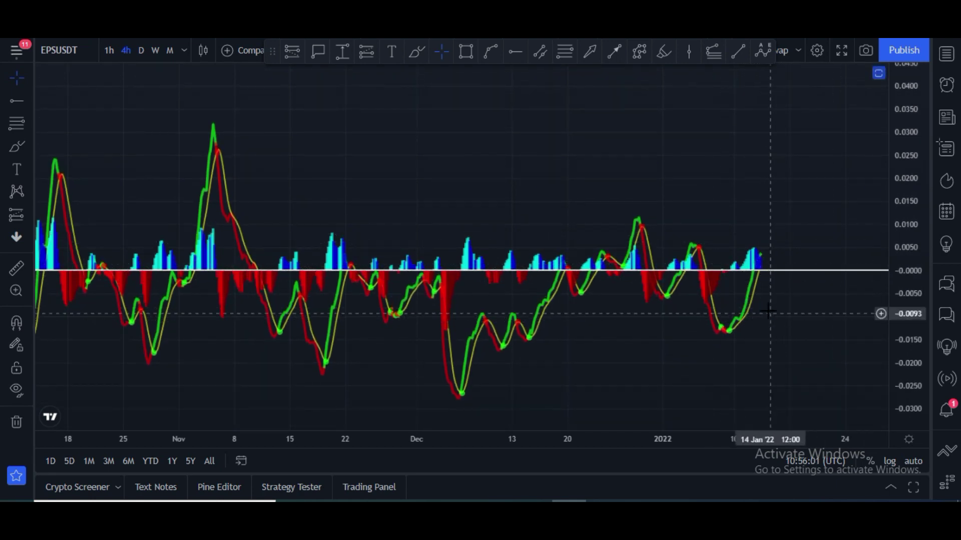
- Restore the split view, maximize the price pane, and examine the descending trendline and resistance levels up to 1.1647
left_click(879, 73)
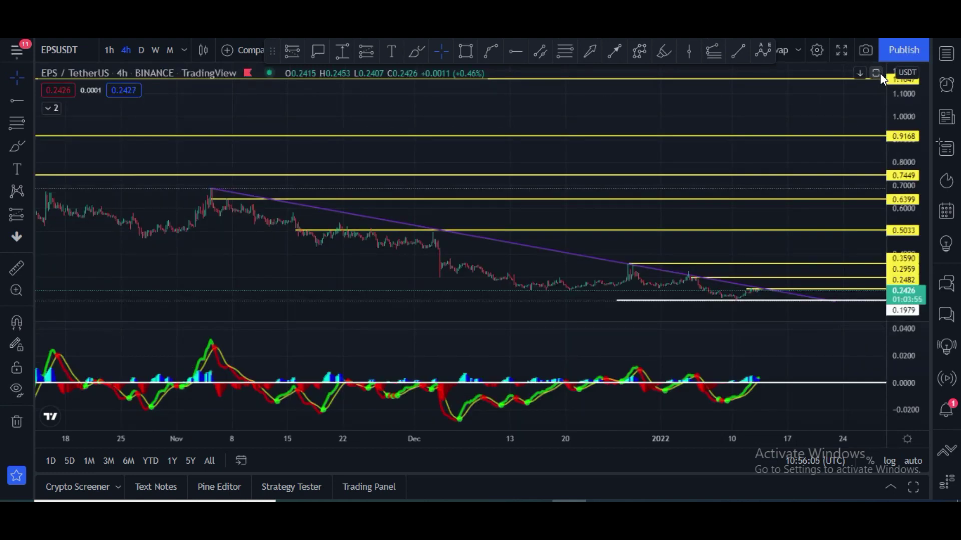
left_click(874, 75)
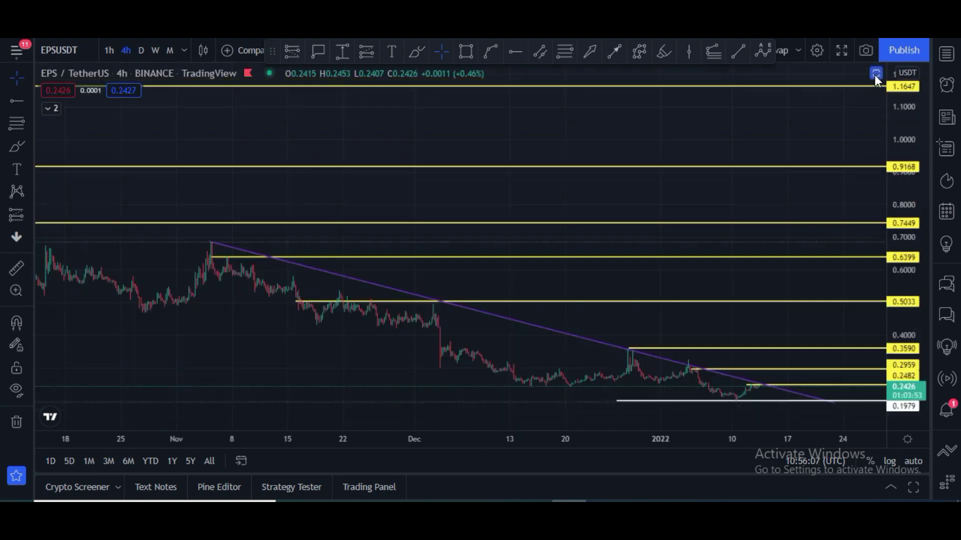
scroll(818, 250, "down", 4)
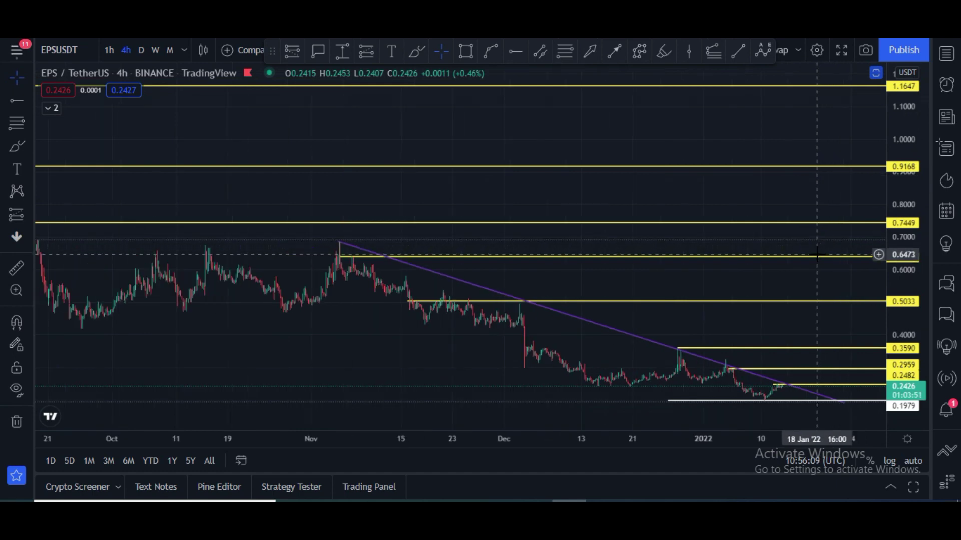
scroll(818, 254, "down", 1)
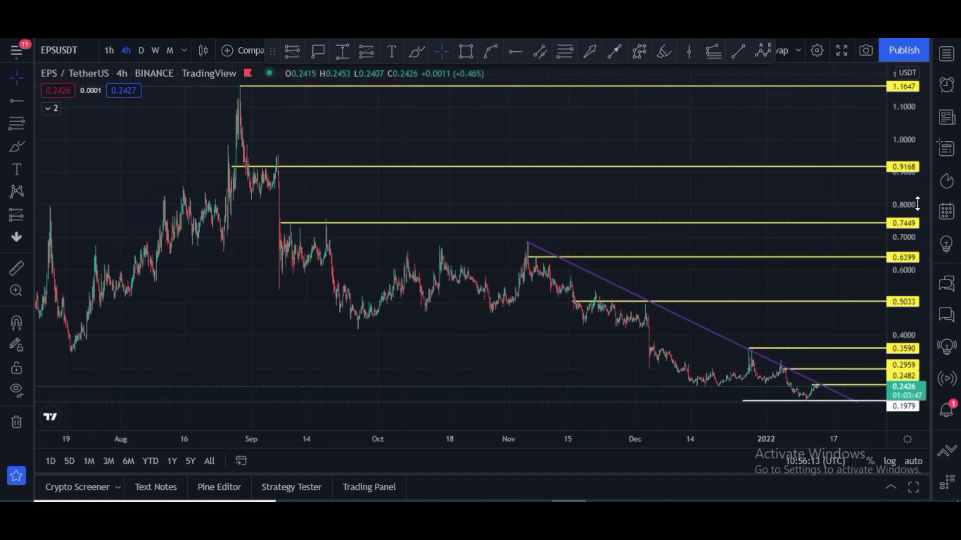
left_click_drag(909, 200, 906, 254)
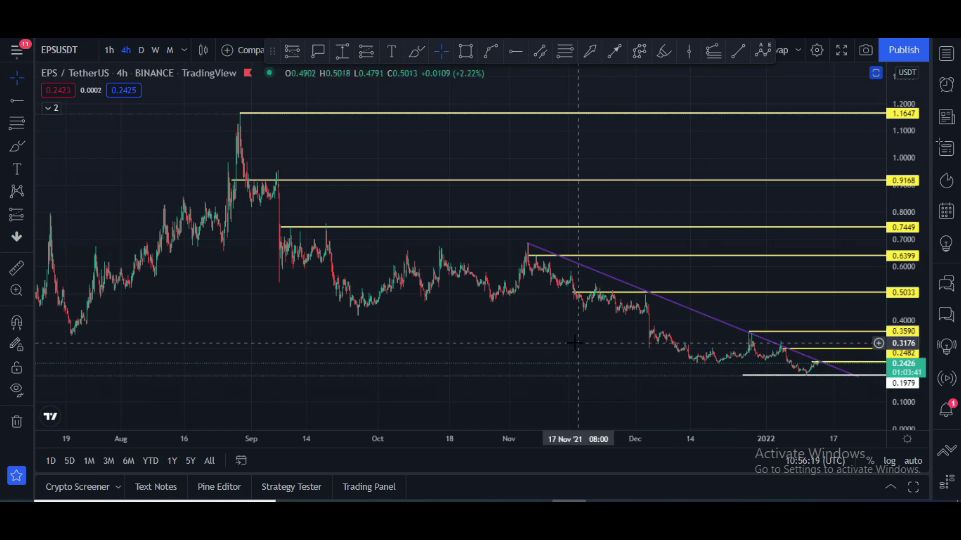
- Examine the full EPS price history back to April 2021, including the resistance levels from 2.0511 to 8.4522
scroll(574, 343, "down", 5)
left_click_drag(910, 220, 910, 251)
left_click_drag(509, 180, 379, 332)
left_click_drag(924, 202, 924, 223)
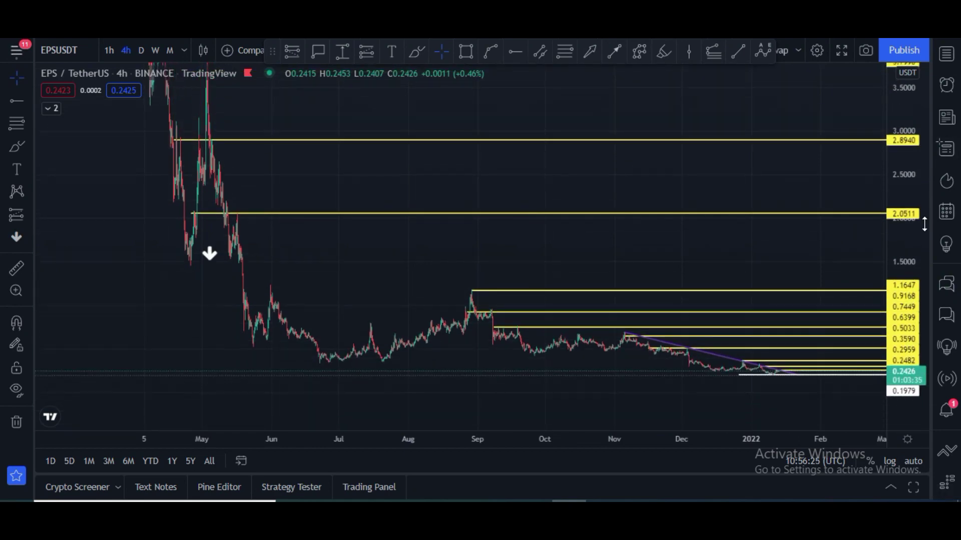
left_click_drag(906, 143, 806, 197)
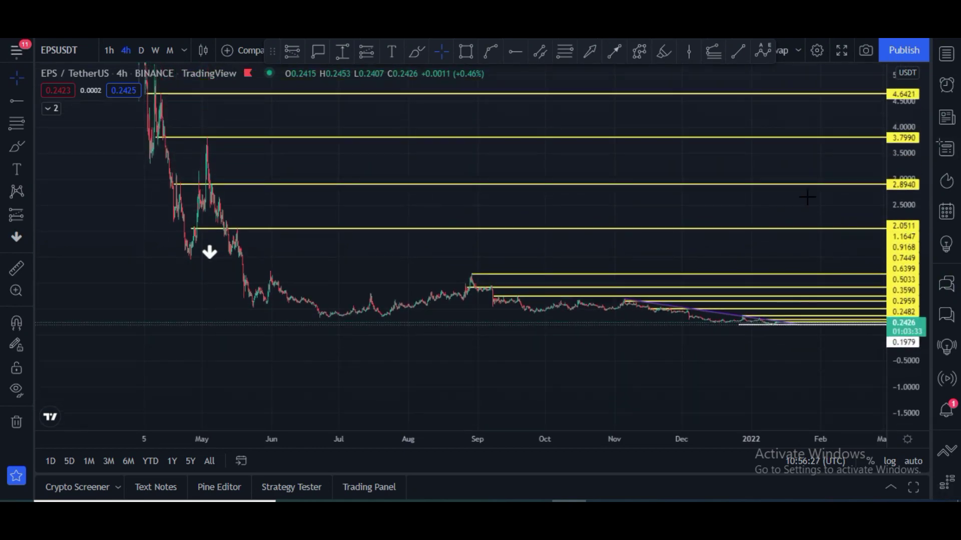
left_click_drag(706, 171, 678, 261)
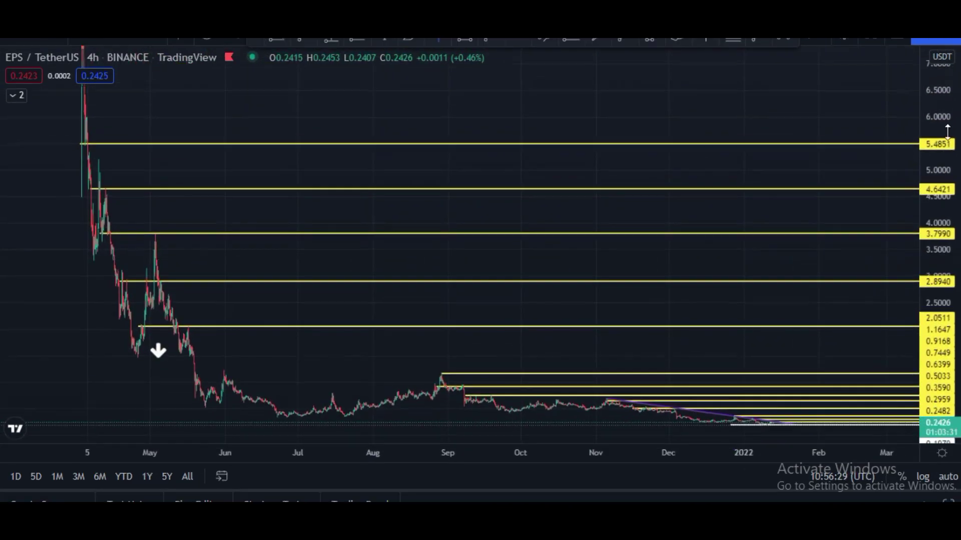
left_click_drag(947, 131, 947, 150)
left_click_drag(815, 107, 799, 269)
left_click_drag(954, 100, 941, 147)
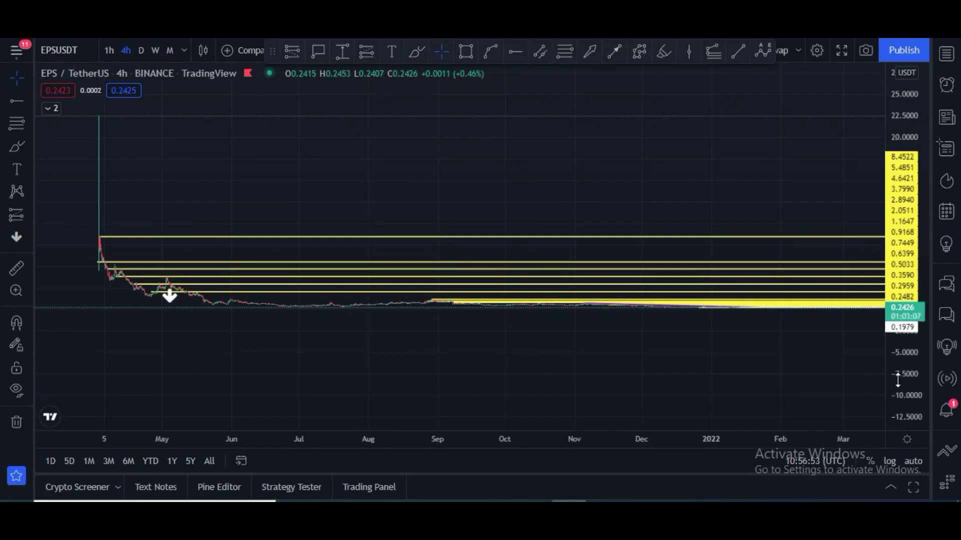
- Draw a trend-based Fibonacci extension from the April 2021 low near 1.4669 through the May high near 3.7856 to about 0.3697 in February 2022
left_click_drag(911, 379, 914, 185)
left_click_drag(695, 248, 696, 198)
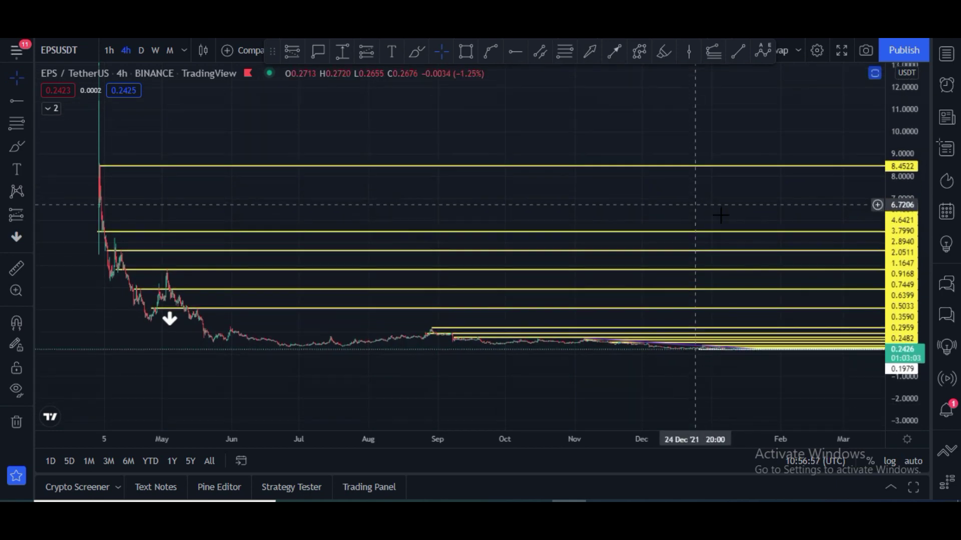
left_click_drag(909, 394, 908, 310)
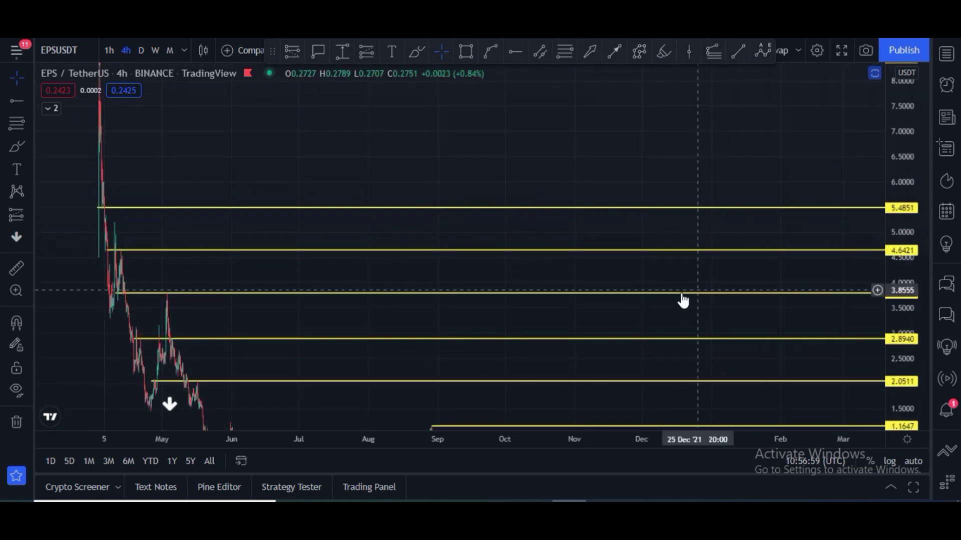
left_click_drag(648, 251, 638, 157)
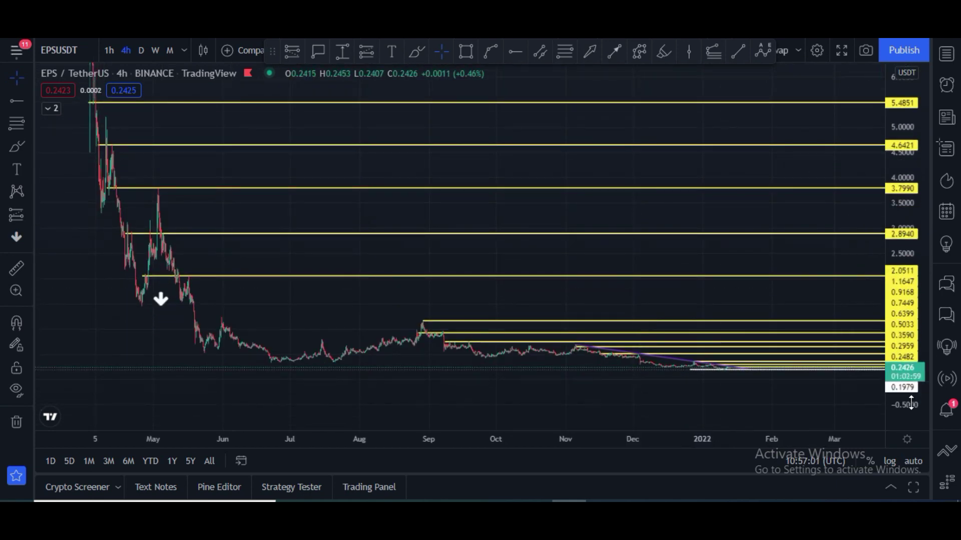
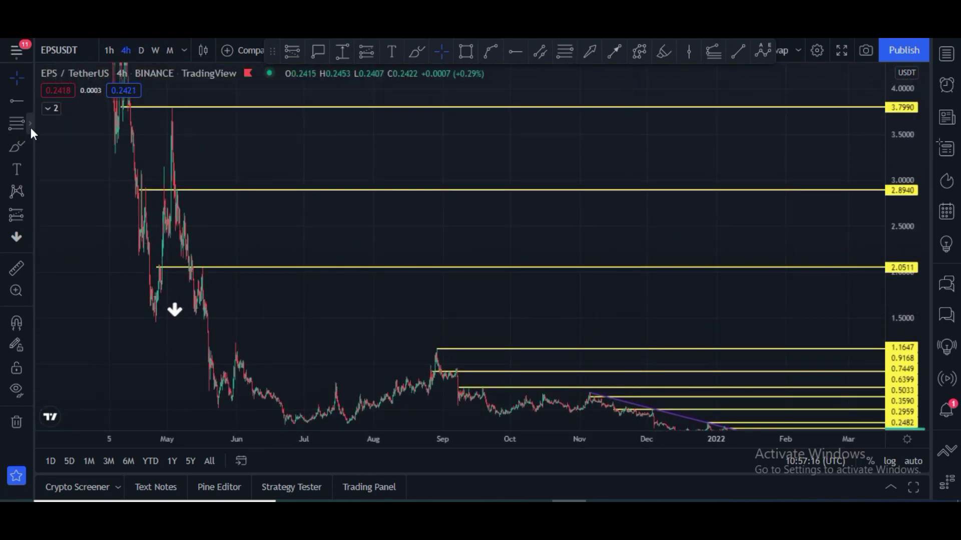
left_click(30, 125)
left_click(67, 81)
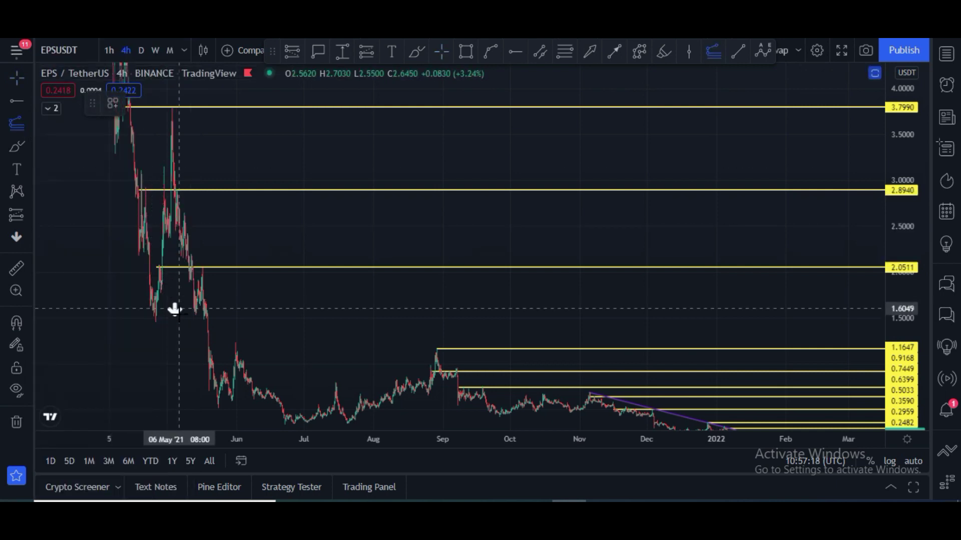
left_click(153, 322)
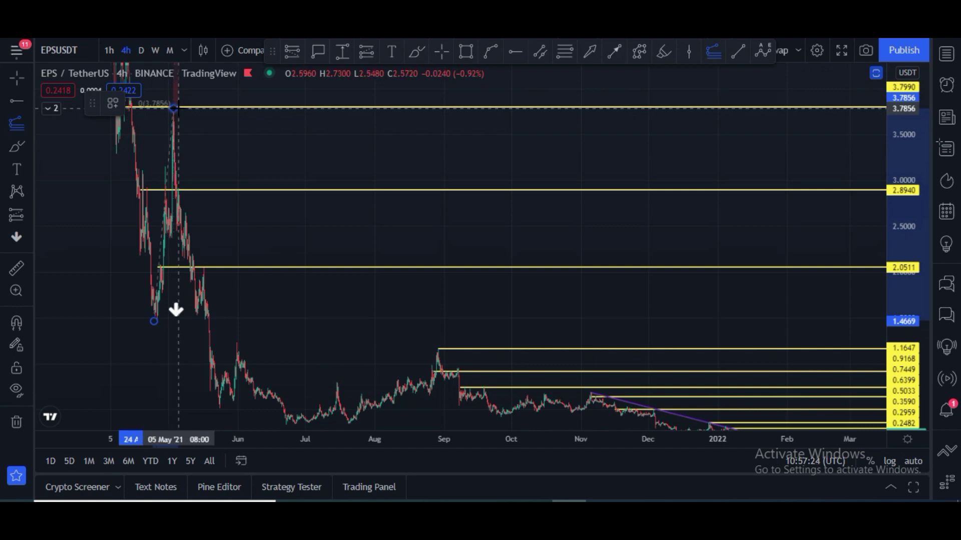
left_click(173, 107)
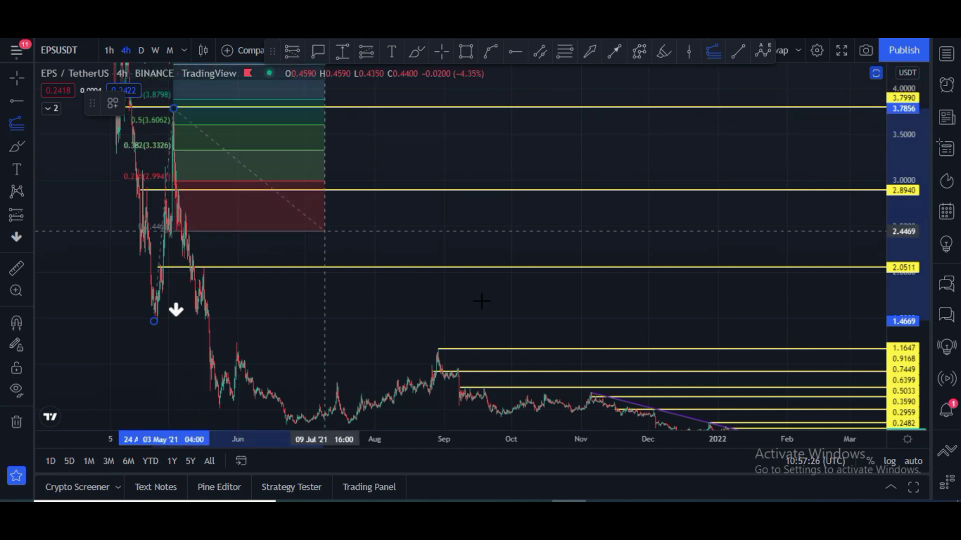
left_click(798, 415)
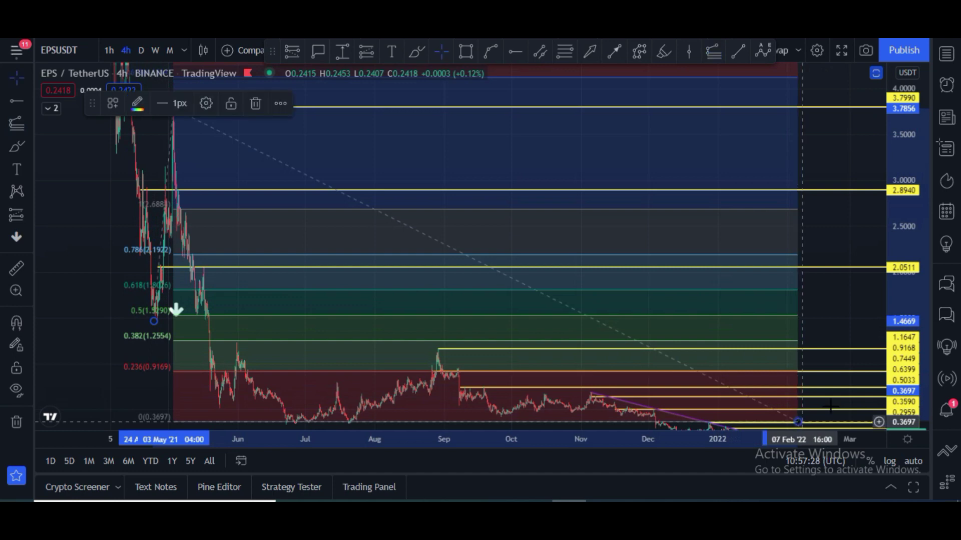
- Move the Fibonacci extension's last point to about 0.2195 on 25 February 2022 and its May high point back before the first April 2021 candles
left_click_drag(914, 341, 914, 370)
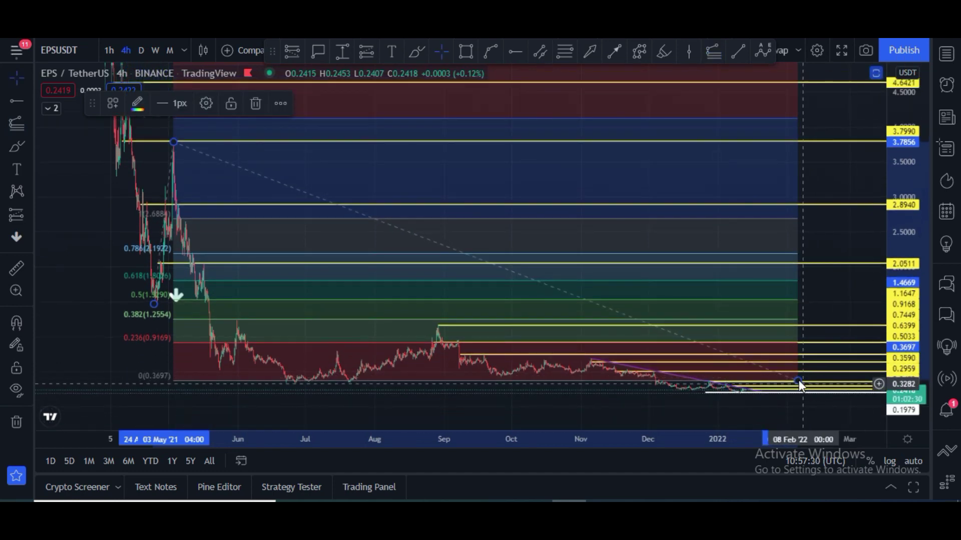
mouse_move(799, 379)
left_mouse_down()
mouse_move(823, 400)
mouse_move(842, 392)
left_mouse_up()
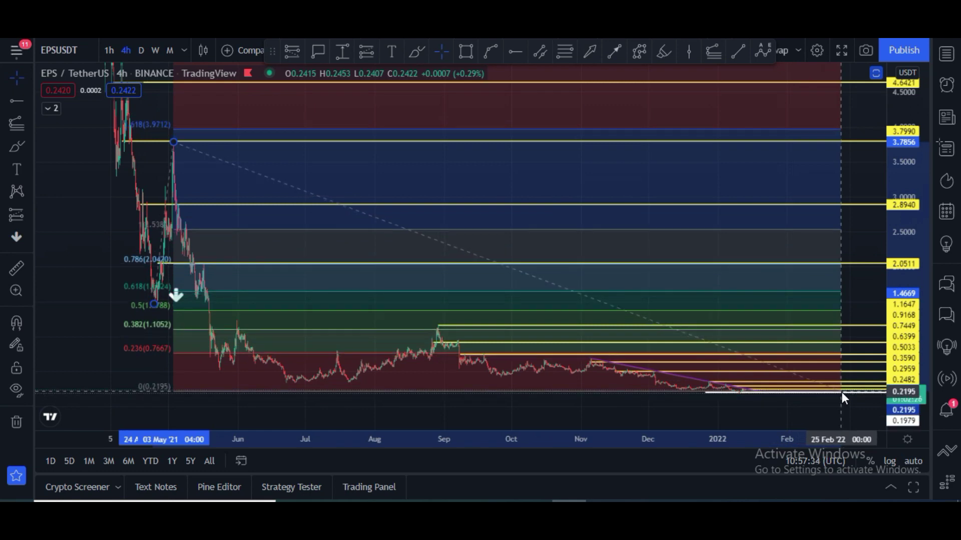
left_click(80, 314)
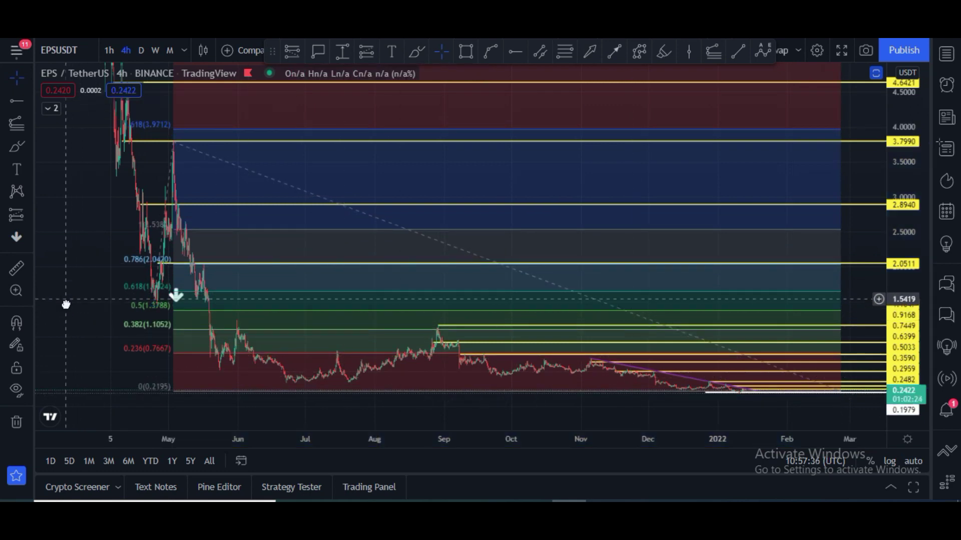
left_click_drag(65, 302, 71, 322)
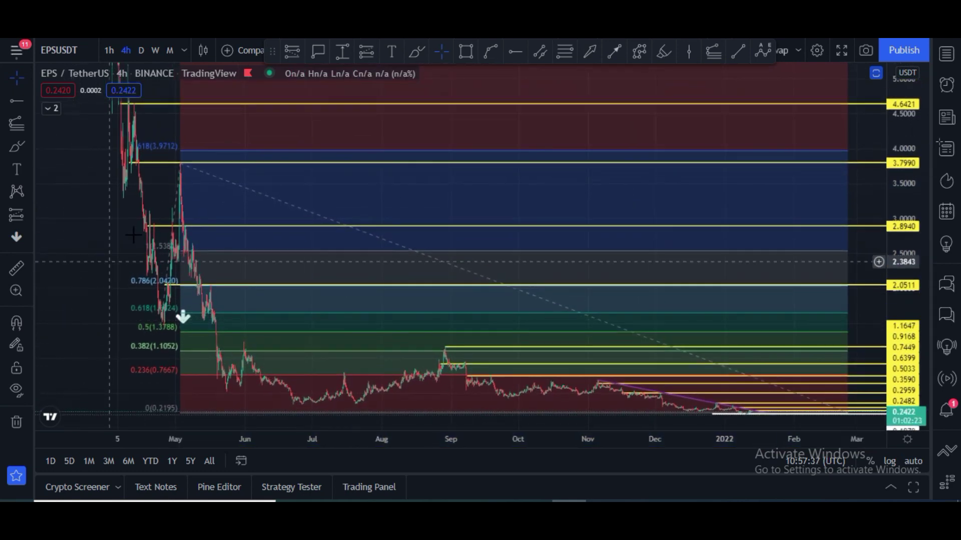
left_click(181, 164)
mouse_move(181, 164)
left_mouse_down()
mouse_move(101, 164)
mouse_move(75, 182)
mouse_move(127, 202)
mouse_move(125, 216)
left_mouse_up()
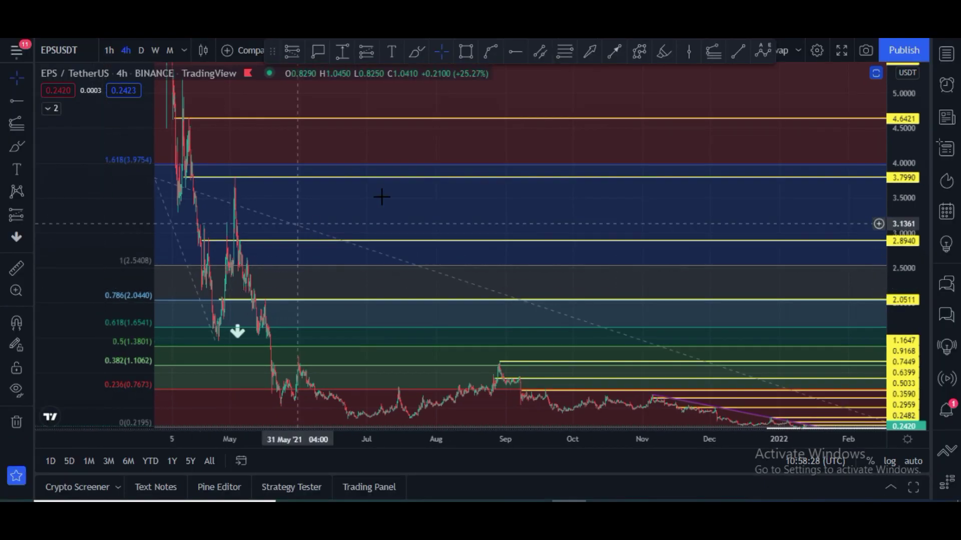
- Switch to the daily EPSUSD chart and add a yellow horizontal ray at about 0.2923 starting from the 6 January 2022 high
key("ctrl+Tab")
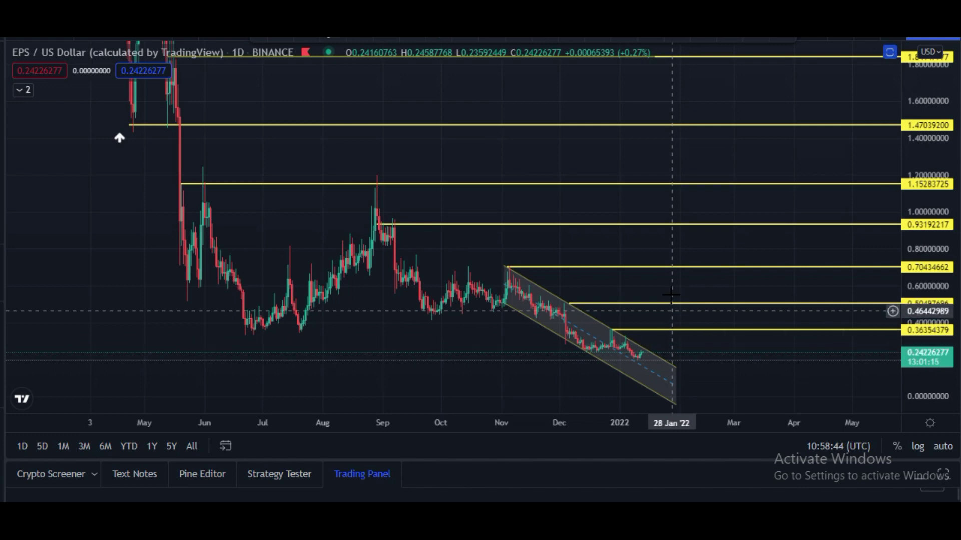
left_click(629, 343)
left_click(115, 85)
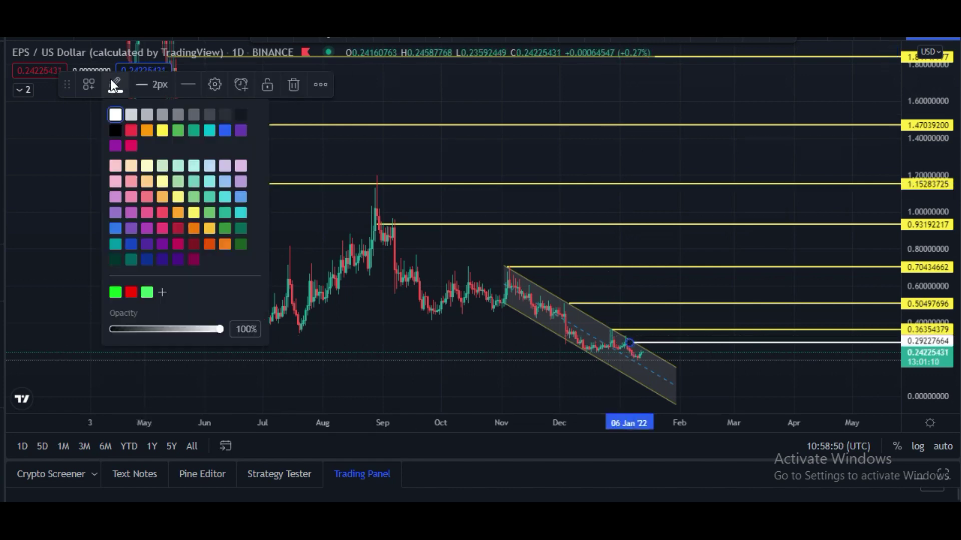
left_click(163, 132)
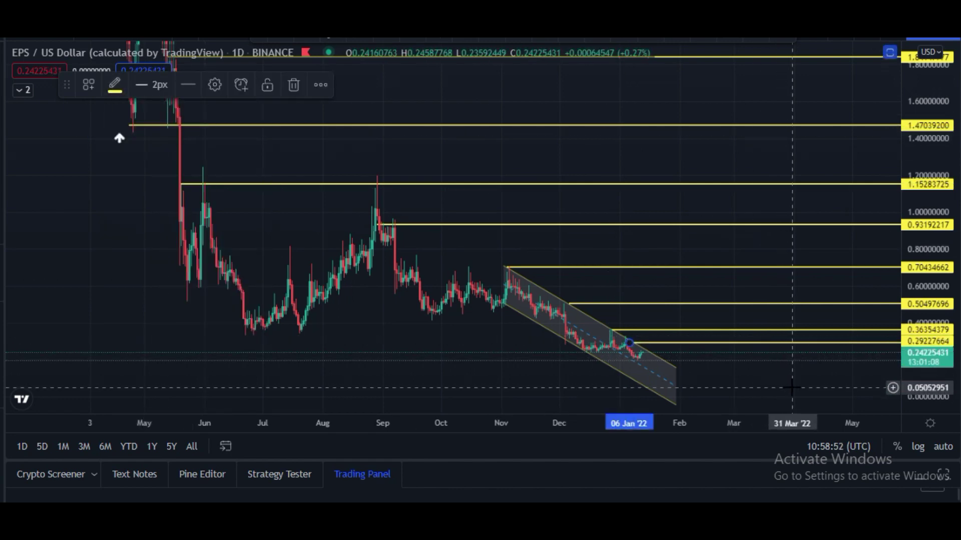
left_click(150, 232)
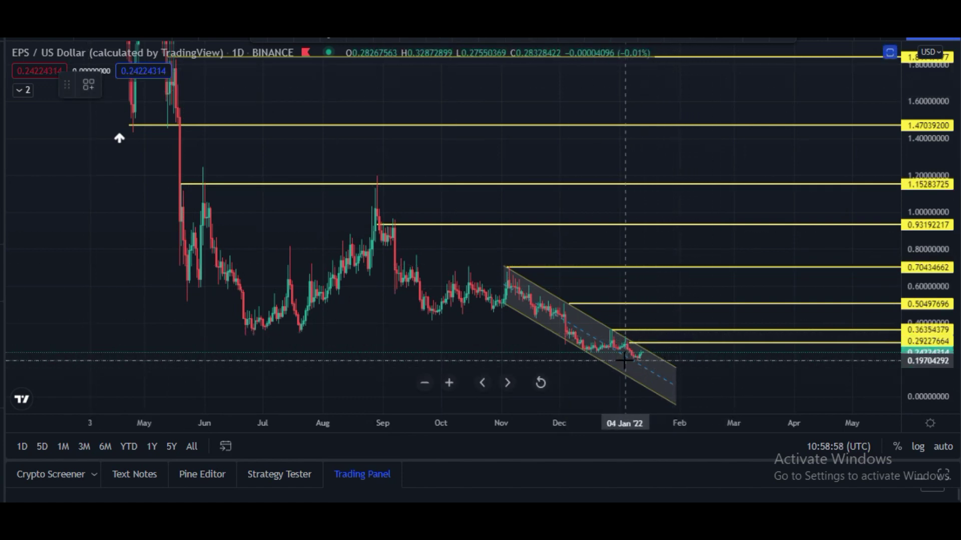
- Add a white horizontal support ray at about 0.1970 starting from 4 January 2022
left_click(625, 360)
left_click(114, 85)
left_click(116, 115)
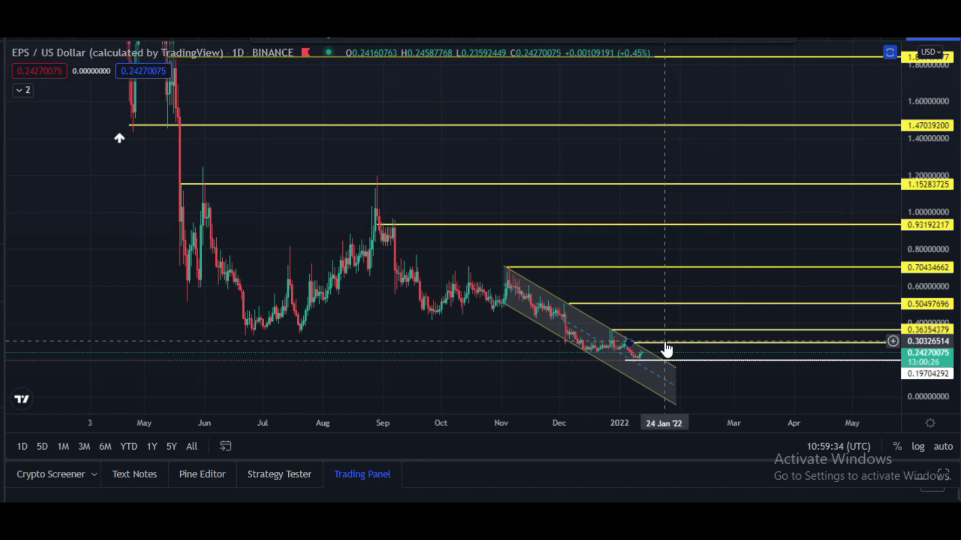
- Show the hidden EMA Ribbon on the daily EPSUSD chart and collapse the indicator list
mouse_move(935, 245)
left_mouse_down()
mouse_move(935, 265)
mouse_move(935, 250)
left_mouse_up()
left_click_drag(542, 129, 547, 155)
left_click(22, 90)
left_click(194, 107)
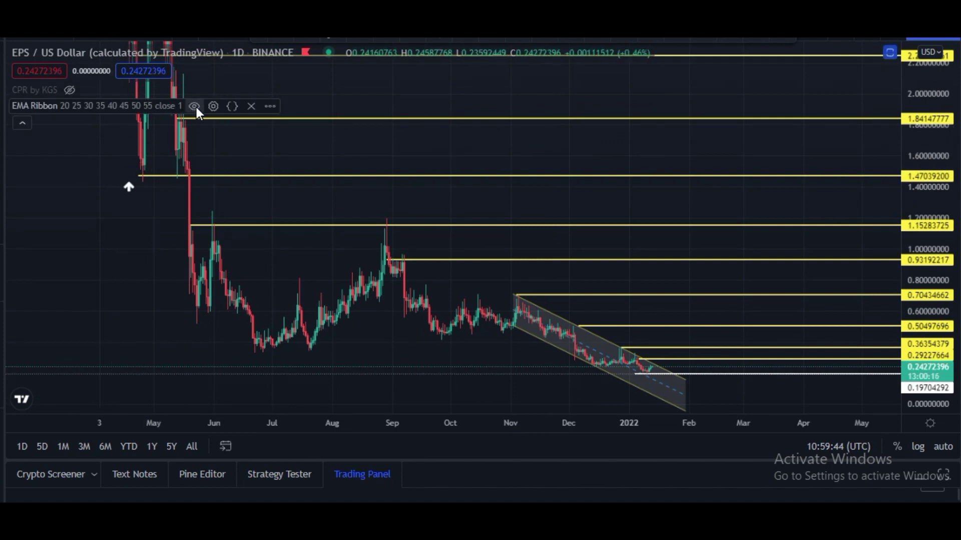
left_click(22, 123)
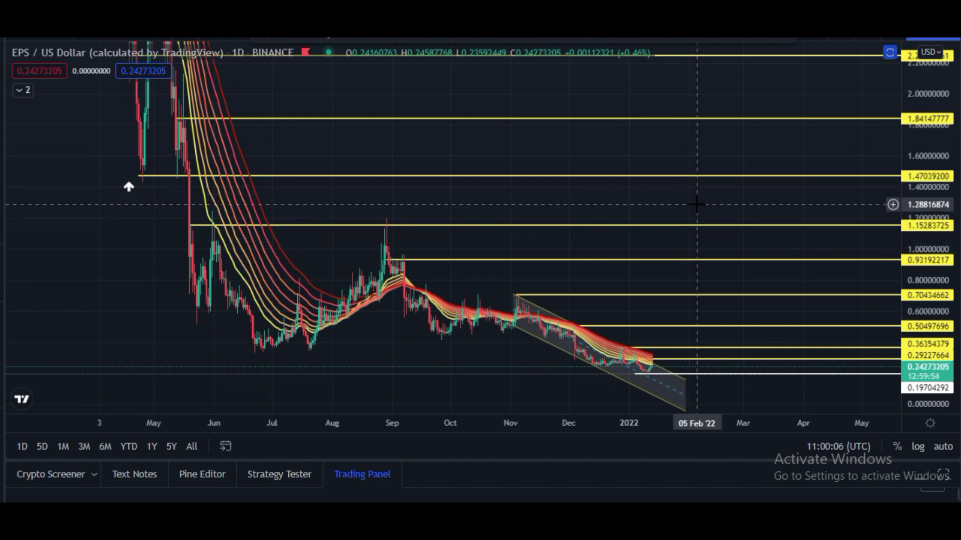
- Measure the falling price range from 14 November 2021 and the rising range from 9 August 2021
left_click(16, 269)
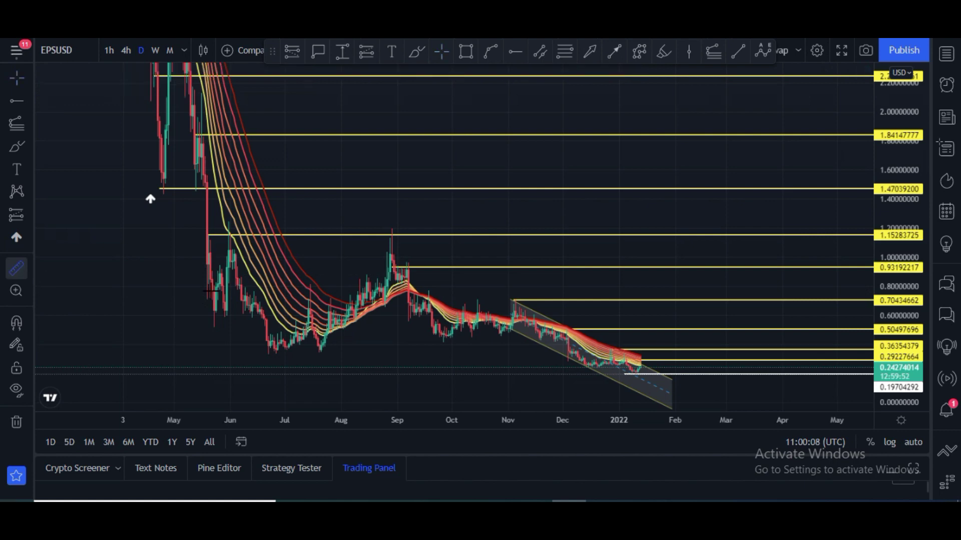
left_click(532, 325)
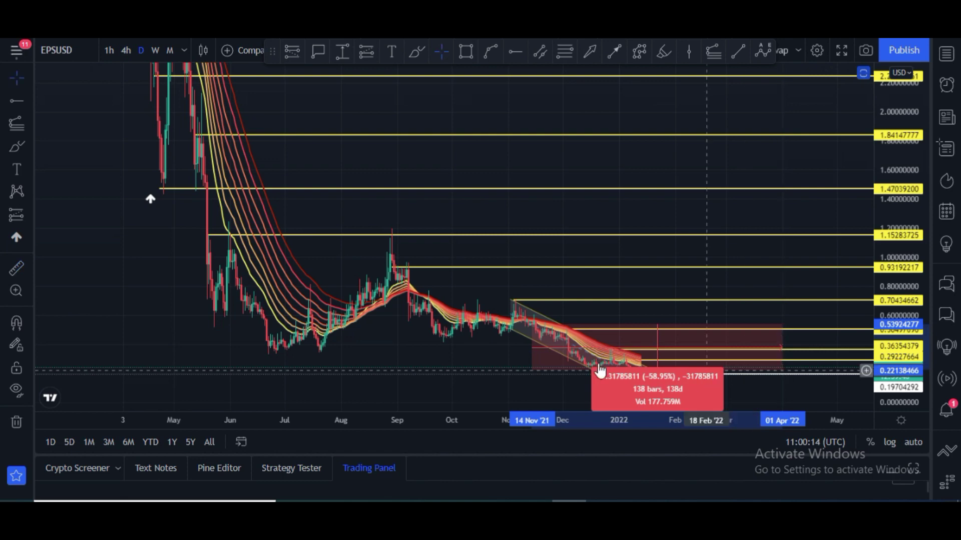
left_click(408, 356)
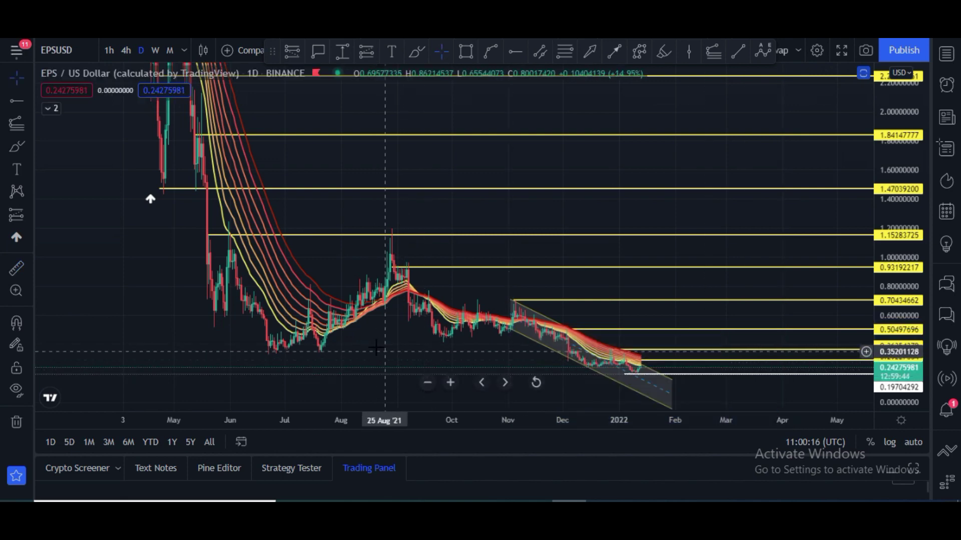
left_click(15, 268)
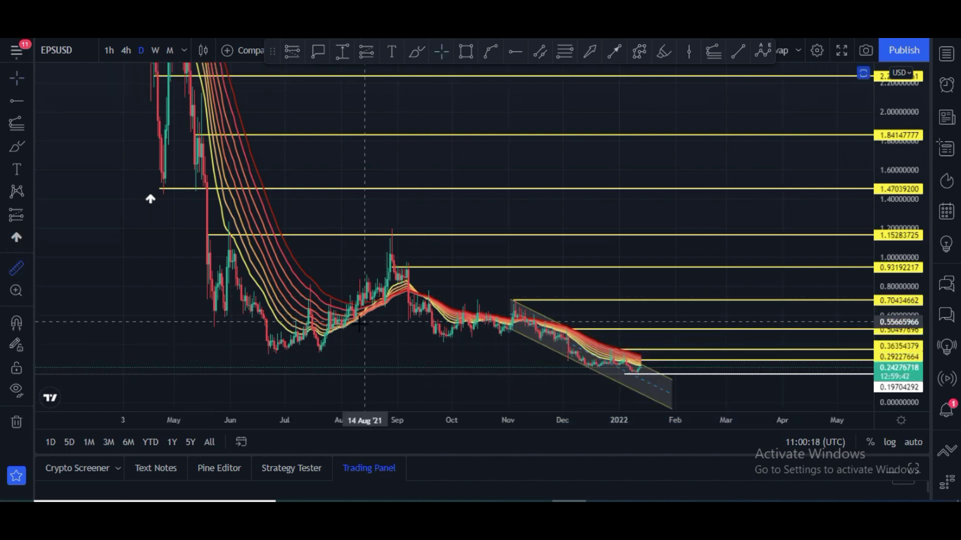
left_click(356, 302)
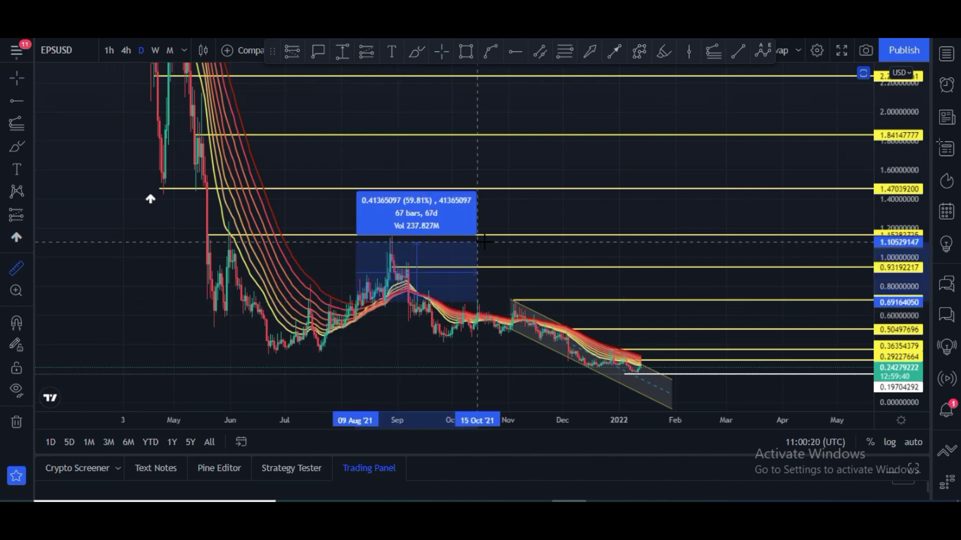
left_click(527, 219)
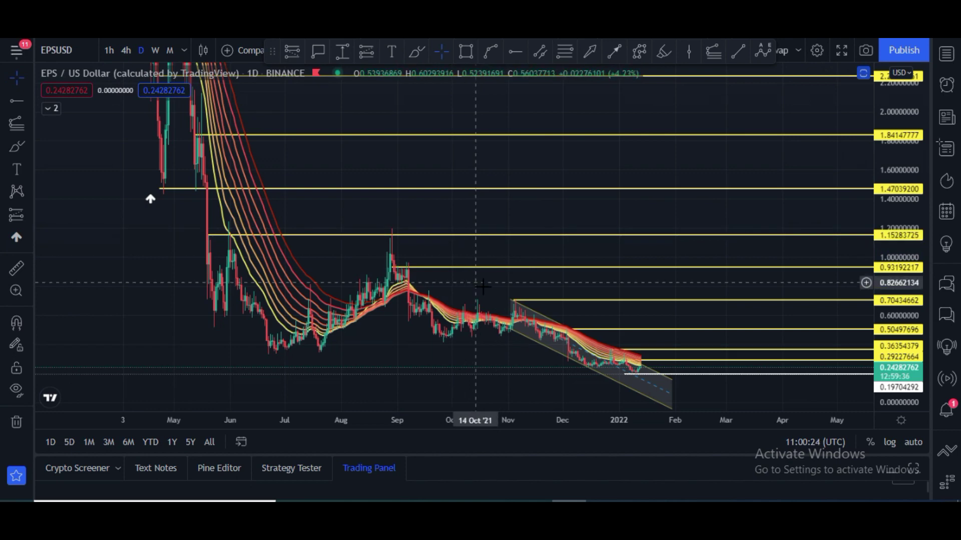
- Hide the EMA Ribbon and collapse the indicator list
left_click(53, 110)
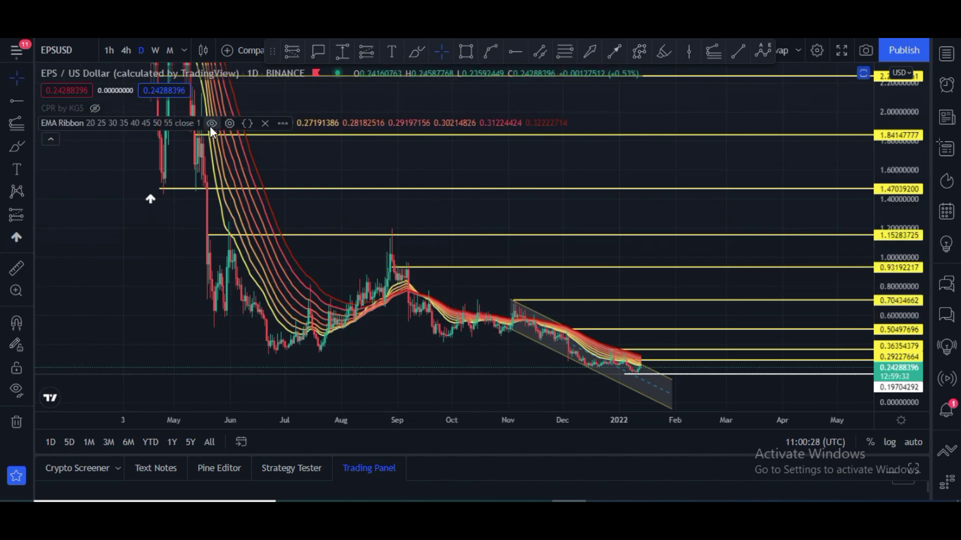
left_click(210, 125)
left_click(52, 138)
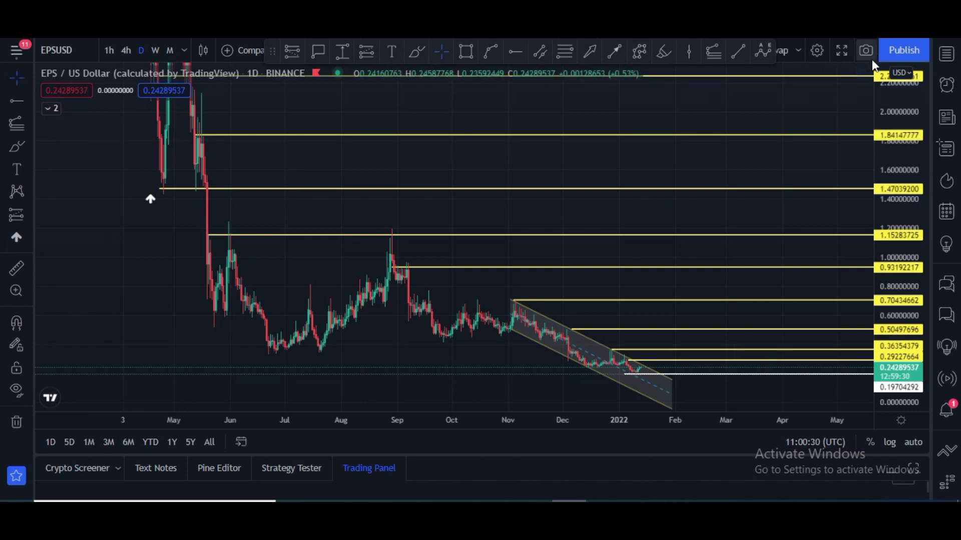
- Maximize the oscillator pane below the EPSUSD chart and enlarge it to examine the signals from mid-November 2021 to January 2022
left_click(863, 75)
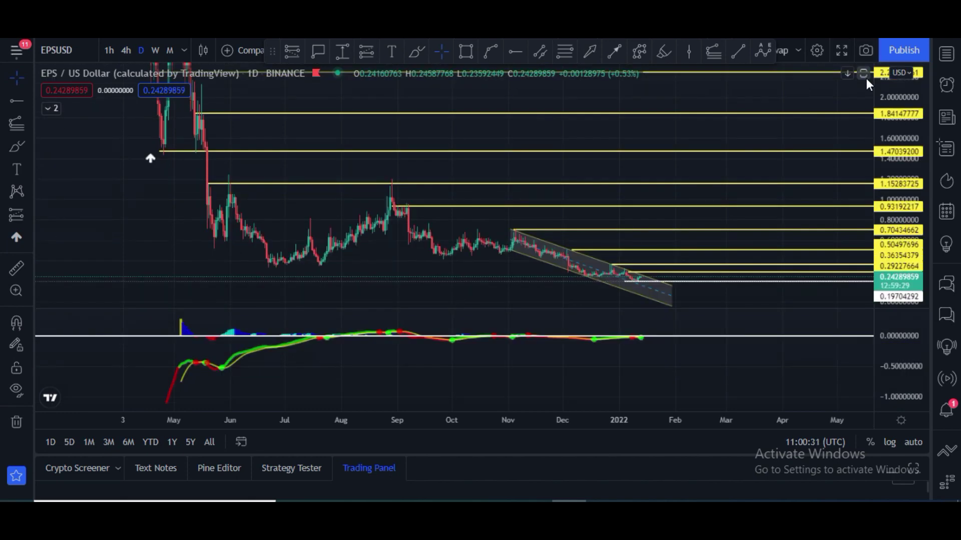
left_click(863, 320)
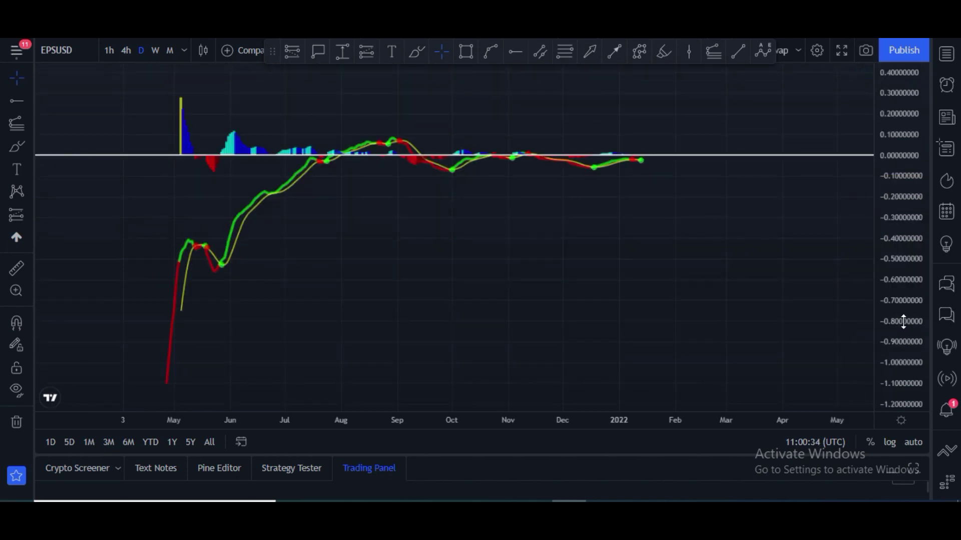
left_click_drag(903, 321, 903, 265)
left_click_drag(833, 261, 721, 357)
left_click_drag(905, 286, 899, 90)
left_click_drag(898, 215, 899, 125)
left_click_drag(787, 243, 871, 349)
left_click_drag(893, 312, 854, 221)
left_click_drag(820, 250, 890, 275)
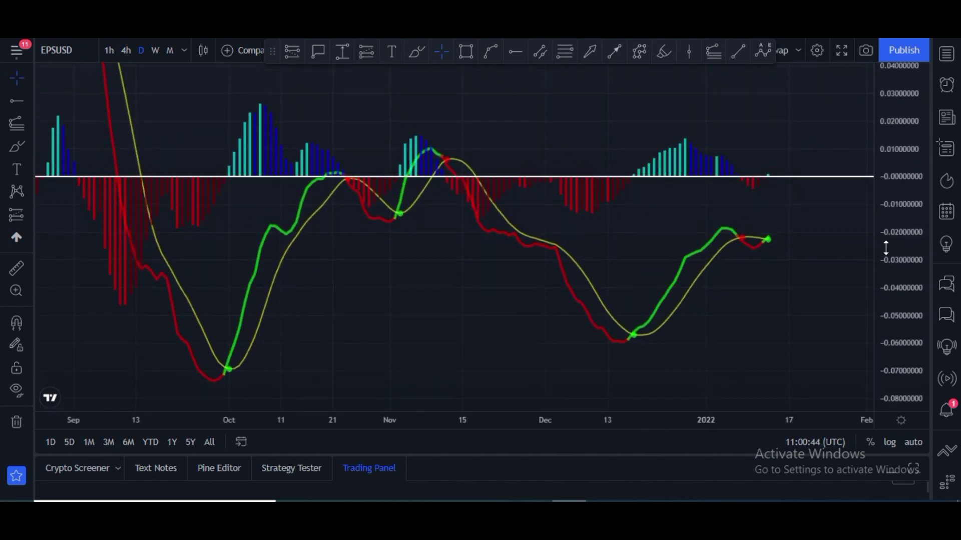
scroll(768, 293, "up", 2)
scroll(768, 293, "up", 2)
left_click_drag(873, 294, 873, 274)
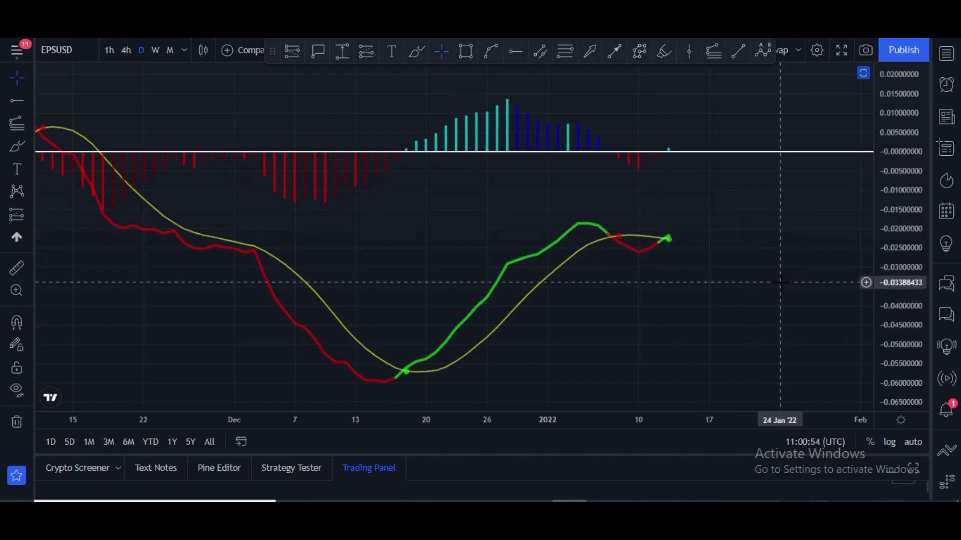
- Restore the split view, maximize the price pane, and examine the descending channel and resistance levels back to April 2021
left_click(864, 74)
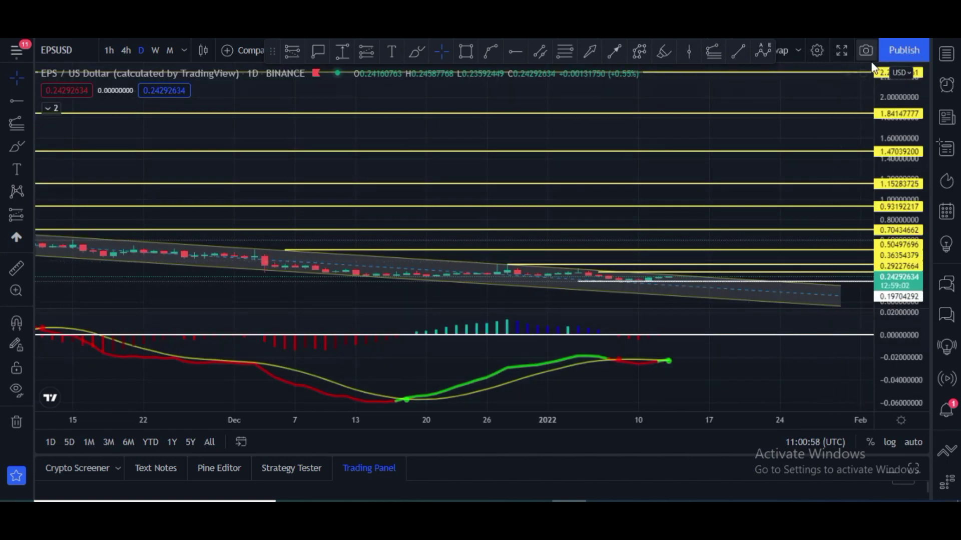
left_click(863, 73)
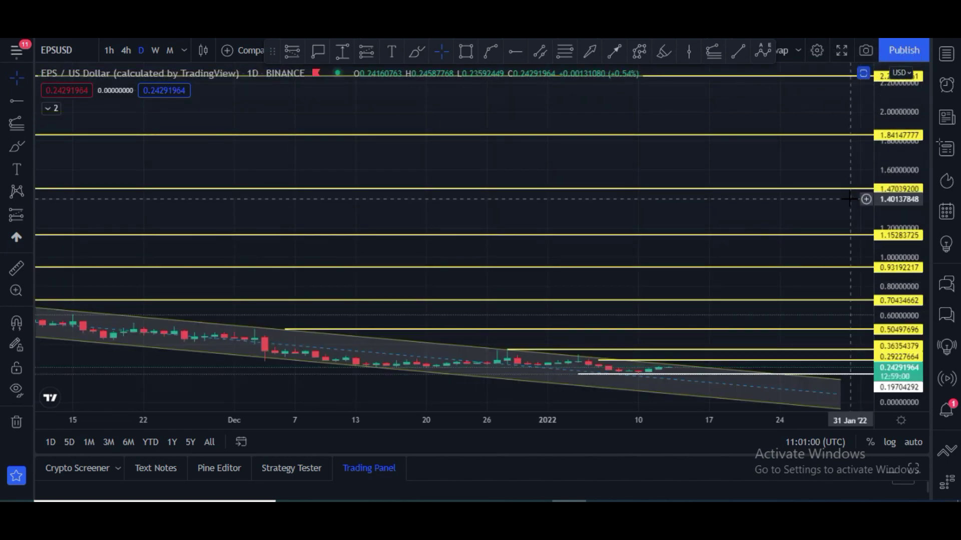
scroll(841, 214, "down", 5)
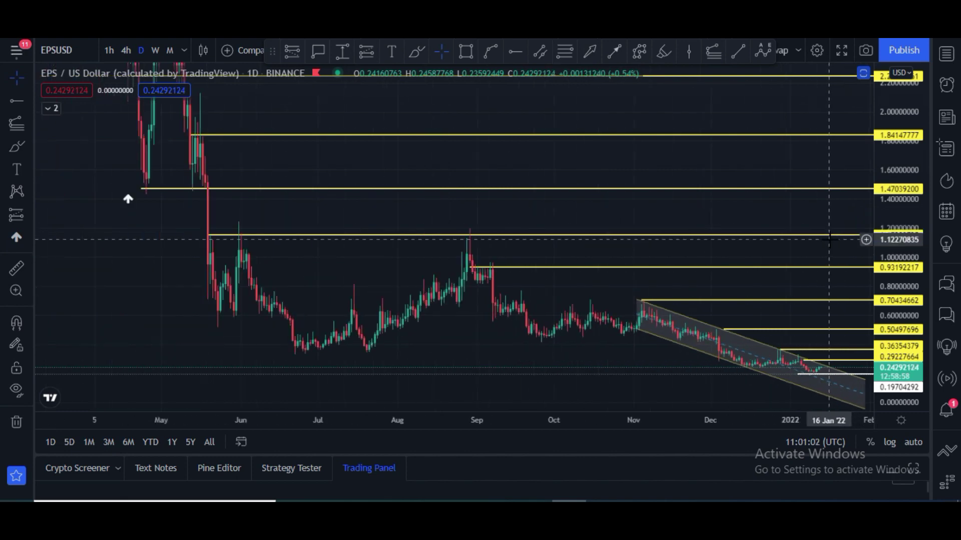
scroll(832, 246, "down", 2)
left_click_drag(908, 177, 864, 272)
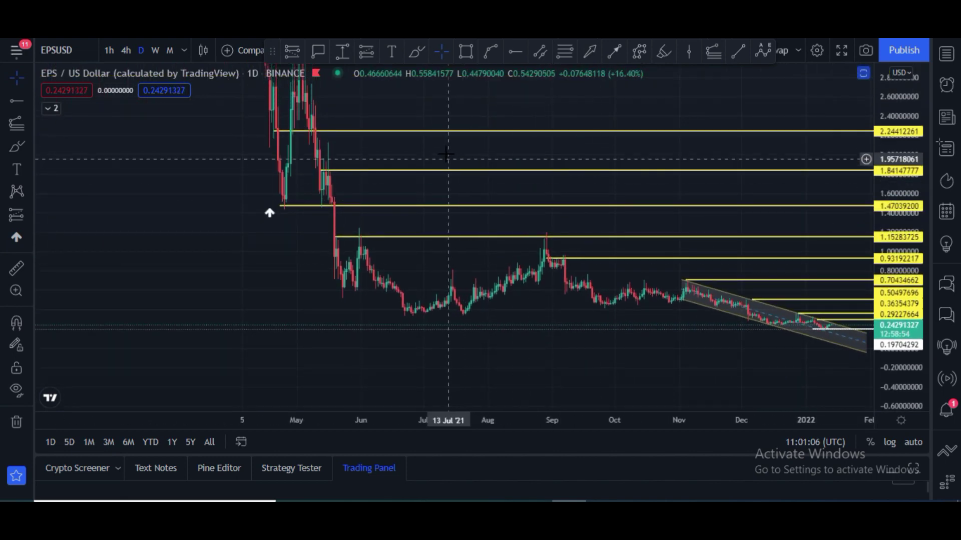
left_click_drag(420, 163, 358, 267)
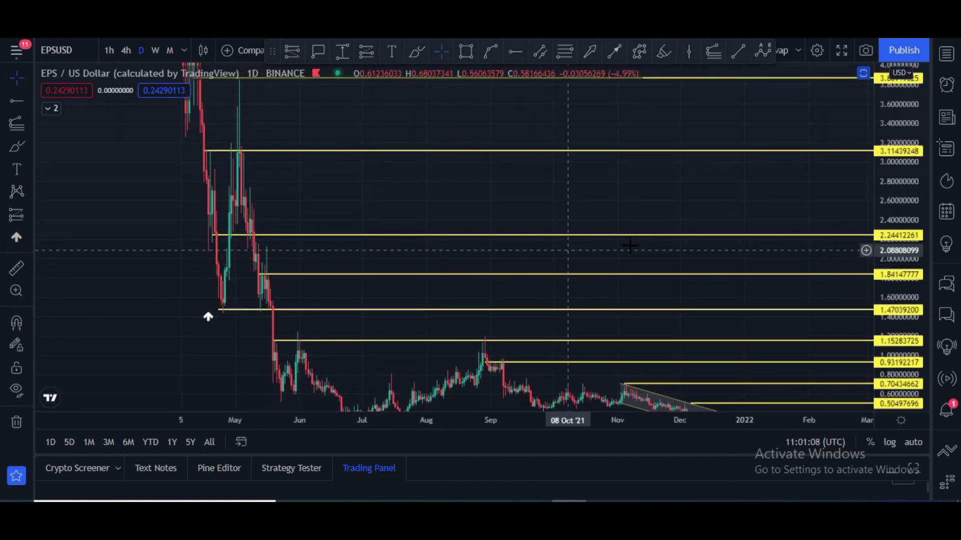
- Draw a trend-based Fibonacci extension from the 23 April 2021 low near 1.4366 through the 2 May high near 3.8965 to about 0.2019 on 26 February 2022
left_click_drag(903, 233, 905, 279)
left_click_drag(455, 211, 406, 218)
left_click(14, 128)
left_click(169, 298)
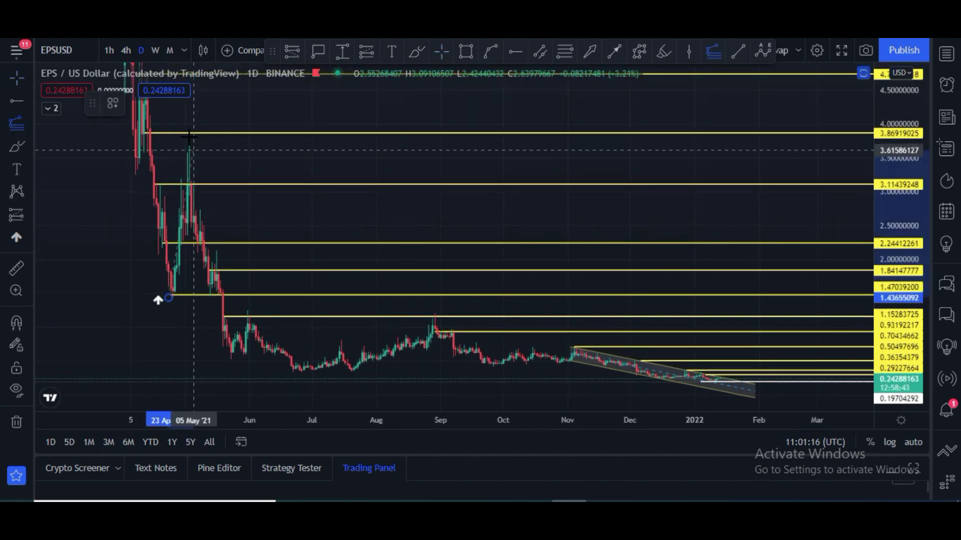
left_click(187, 131)
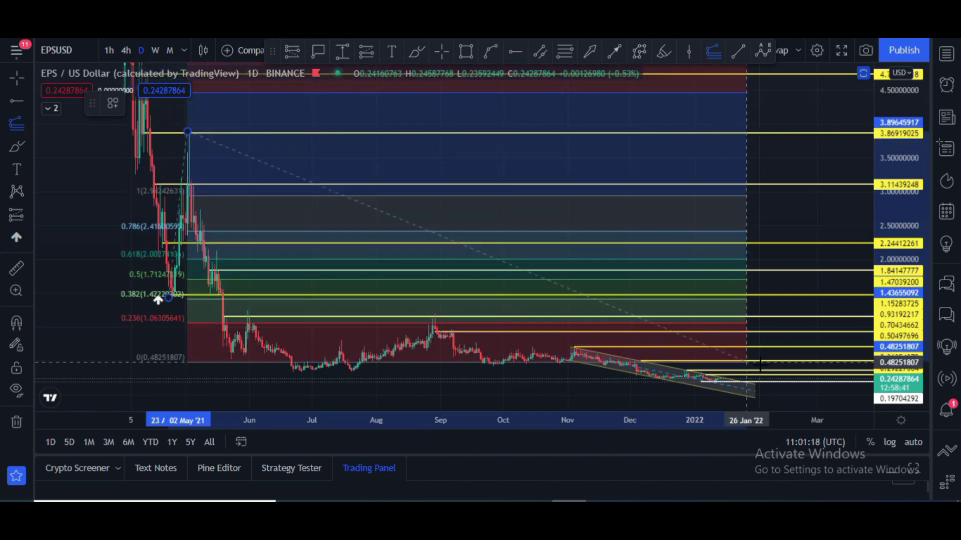
left_click(811, 380)
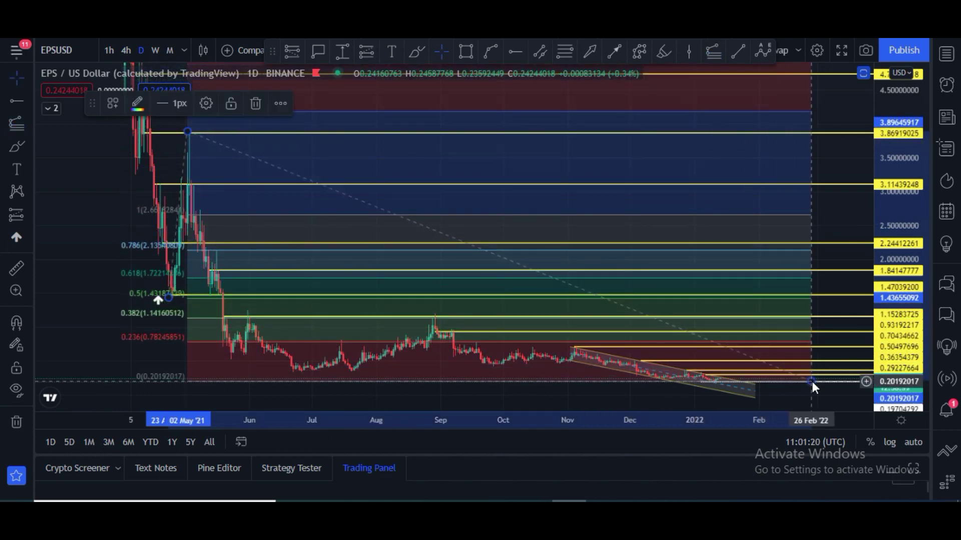
- Move the EPSUSD Fibonacci extension's May 2021 high point back in time, before the first April candles, at about the same price
left_click(68, 285)
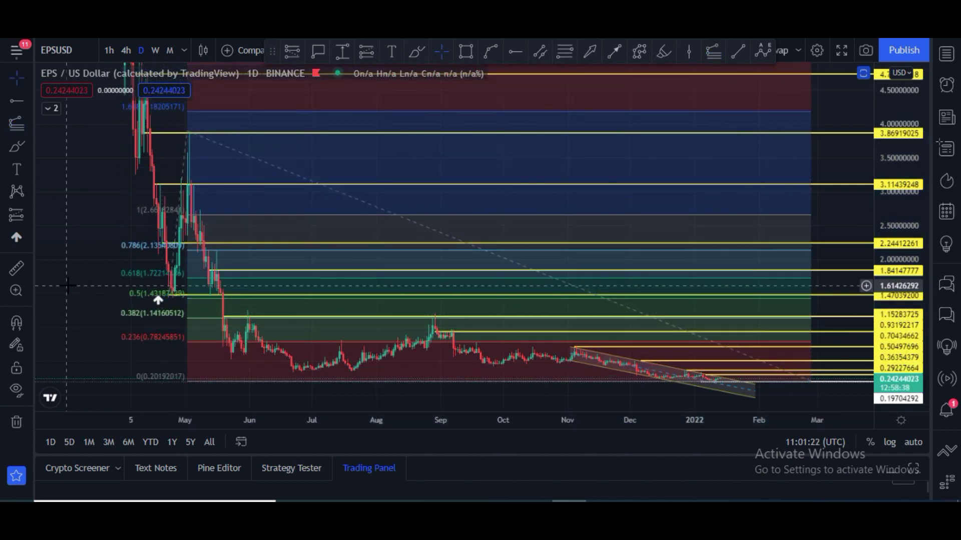
left_click_drag(68, 285, 73, 297)
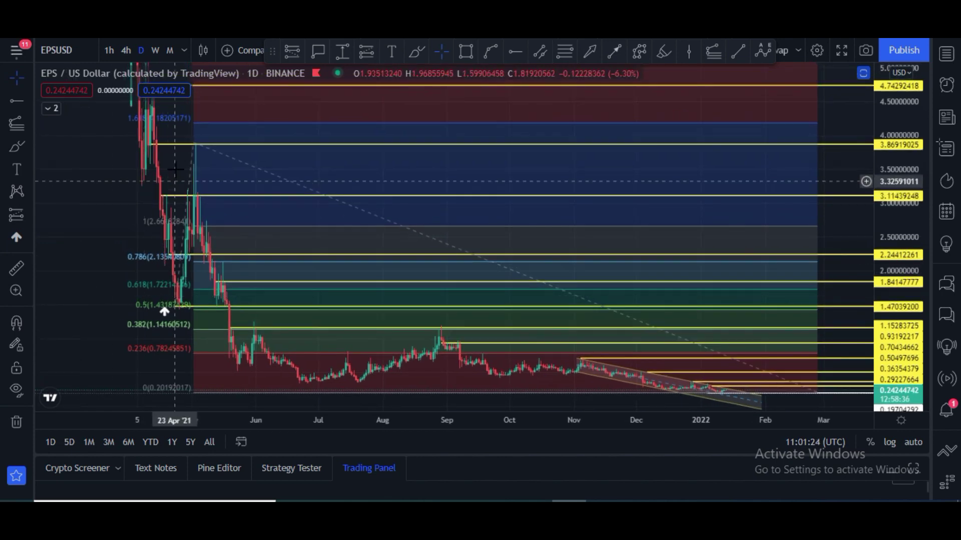
left_click_drag(191, 144, 90, 146)
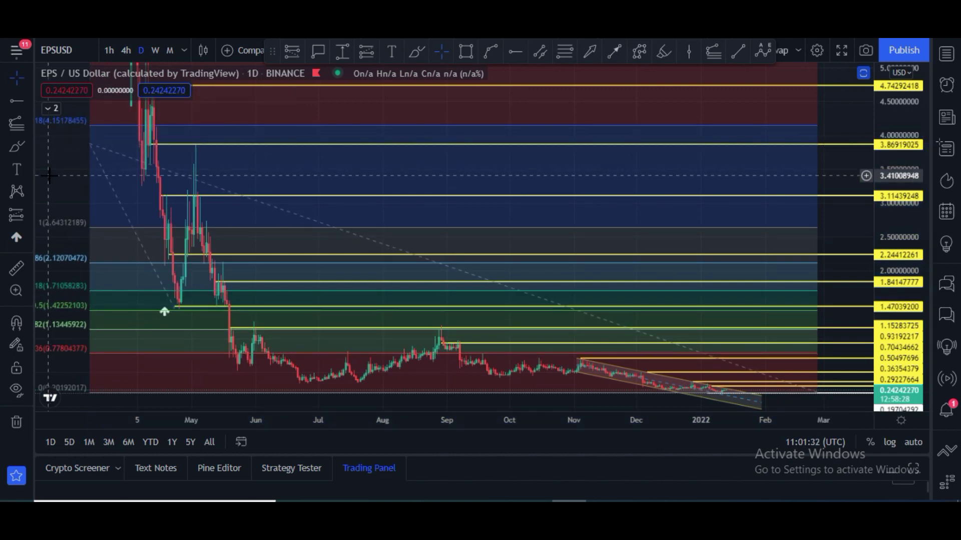
- Delete the trend-based Fibonacci extension from the daily EPSUSD chart
scroll(48, 175, "down", 1)
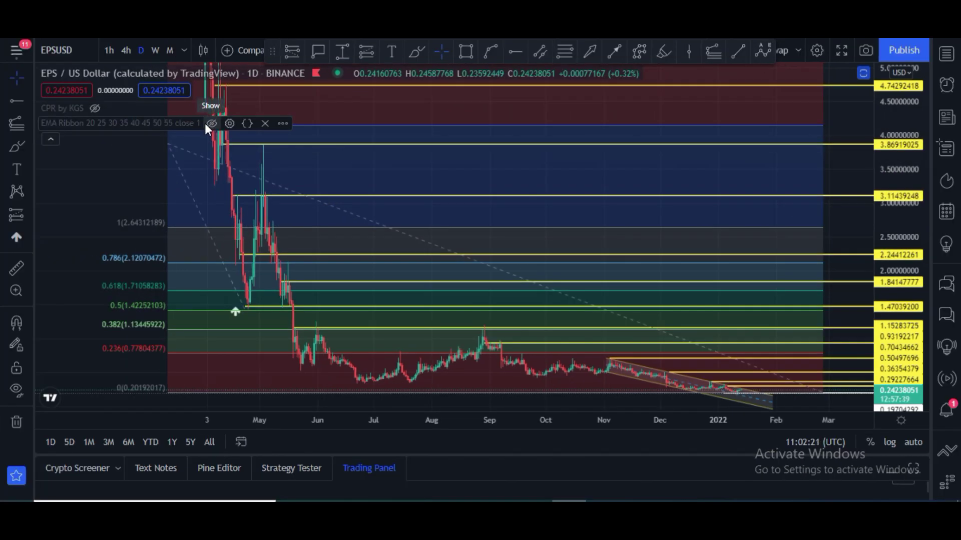
left_click(50, 139)
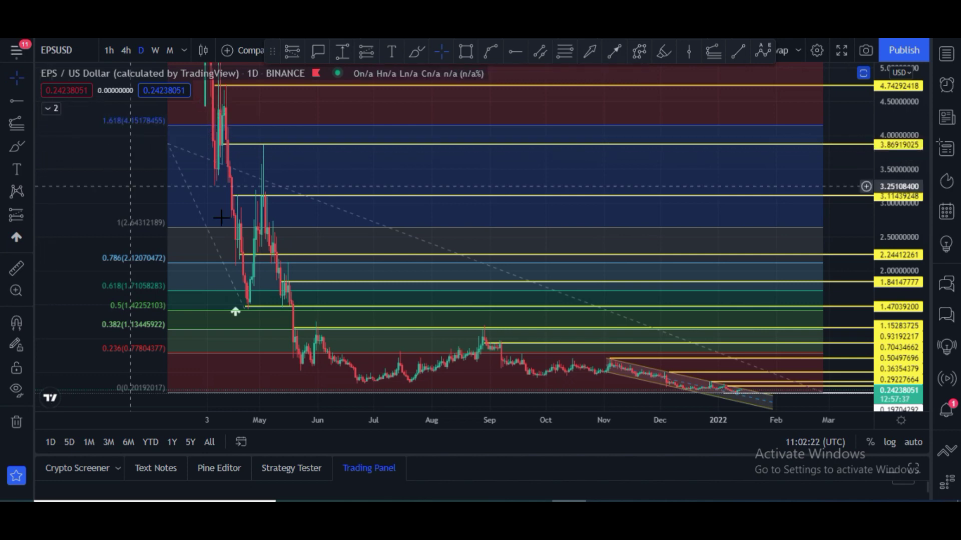
left_click(825, 395)
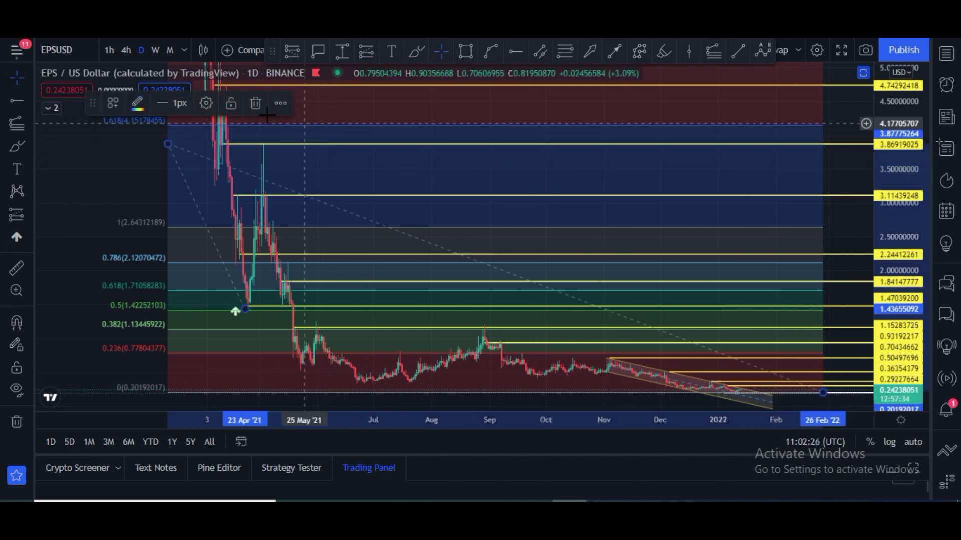
left_click(256, 105)
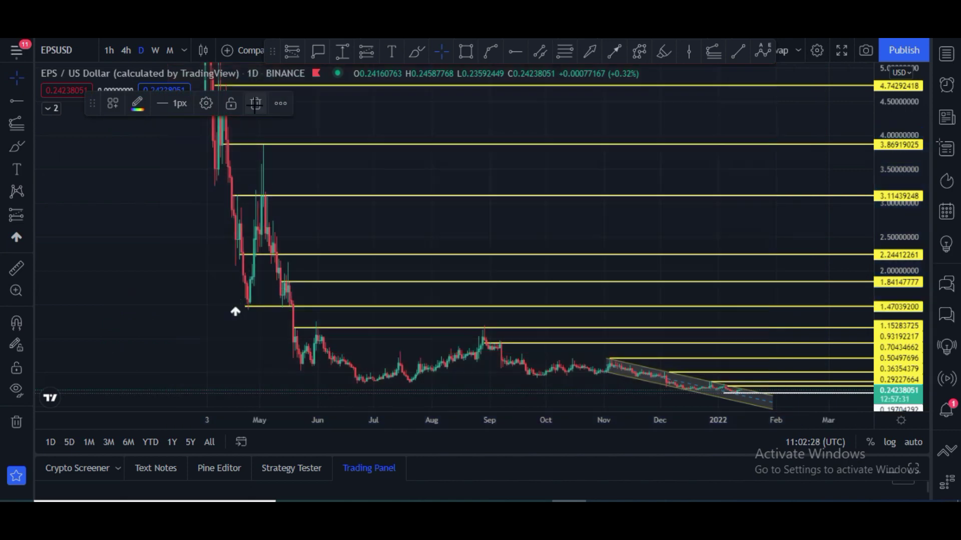
- Show the CPR by KGS indicator and enlarge the EPSUSD candles and pivot levels from June 2021 to January 2022
left_click(53, 108)
left_click(94, 109)
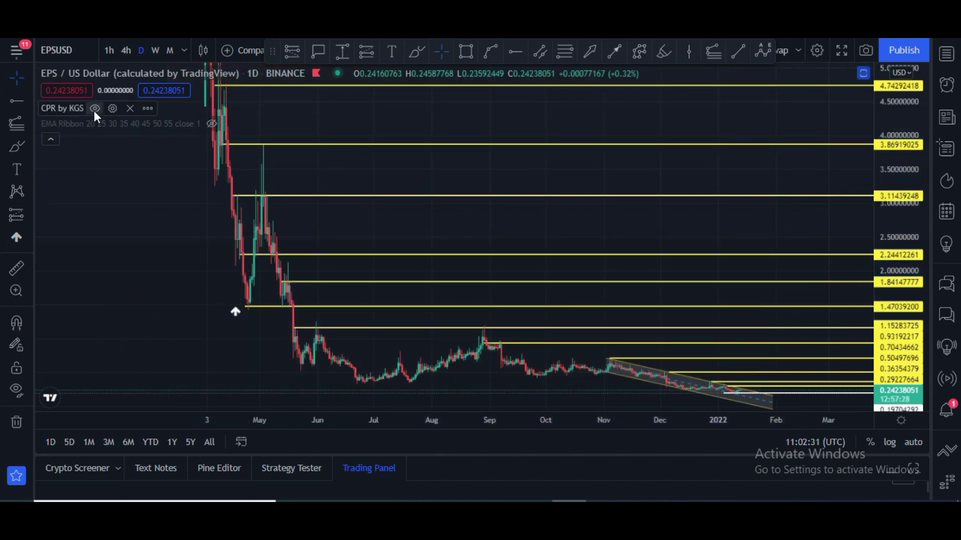
left_click(52, 139)
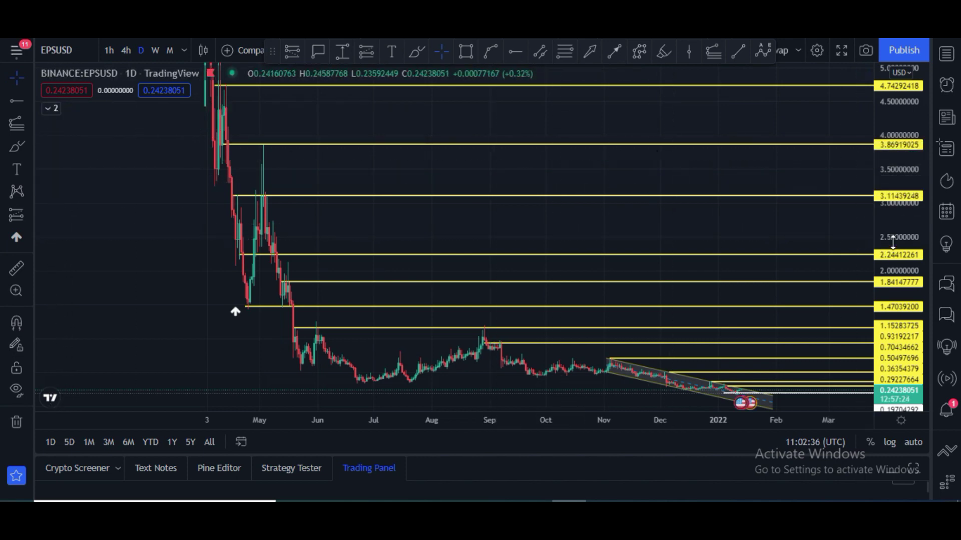
left_click_drag(899, 242, 899, 255)
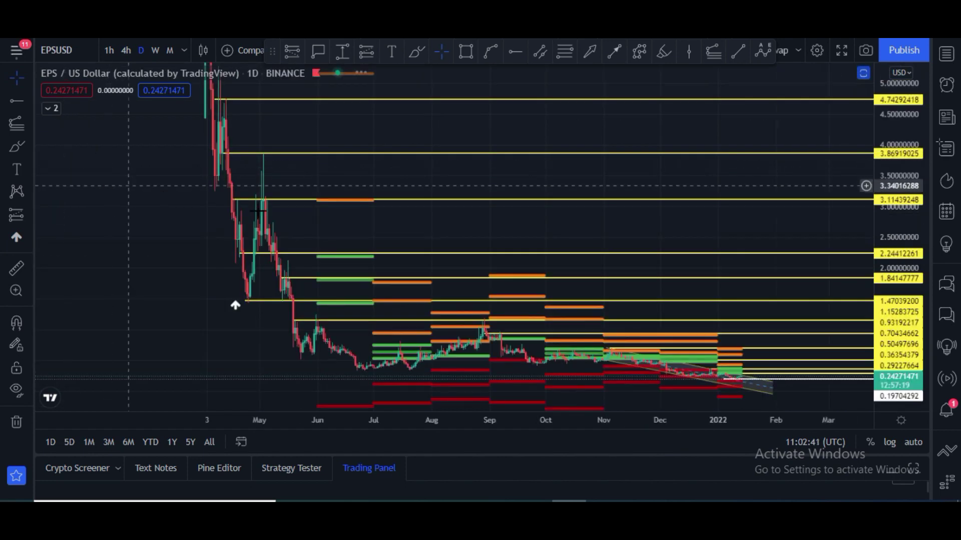
left_click_drag(594, 225, 526, 158)
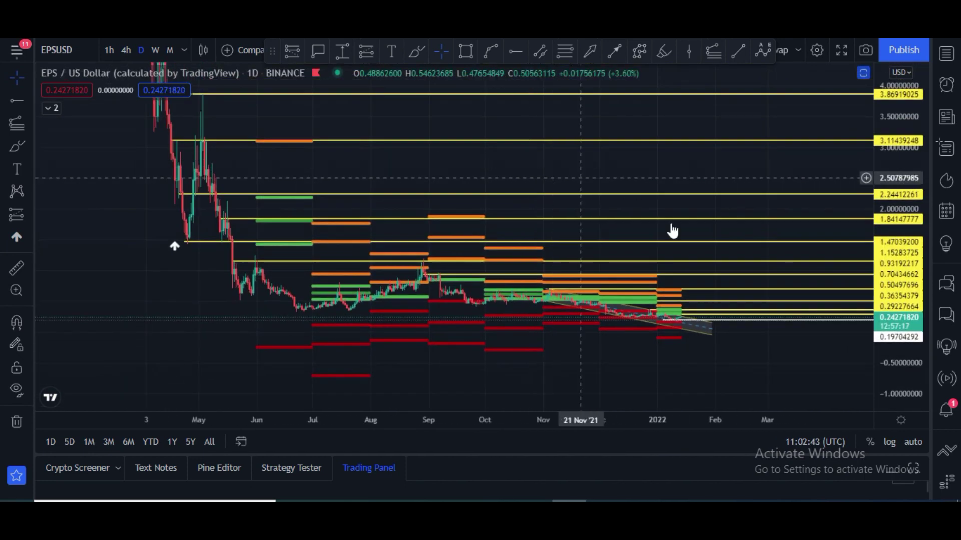
left_click_drag(908, 358, 908, 265)
left_click_drag(724, 227, 694, 129)
left_click_drag(864, 351, 864, 330)
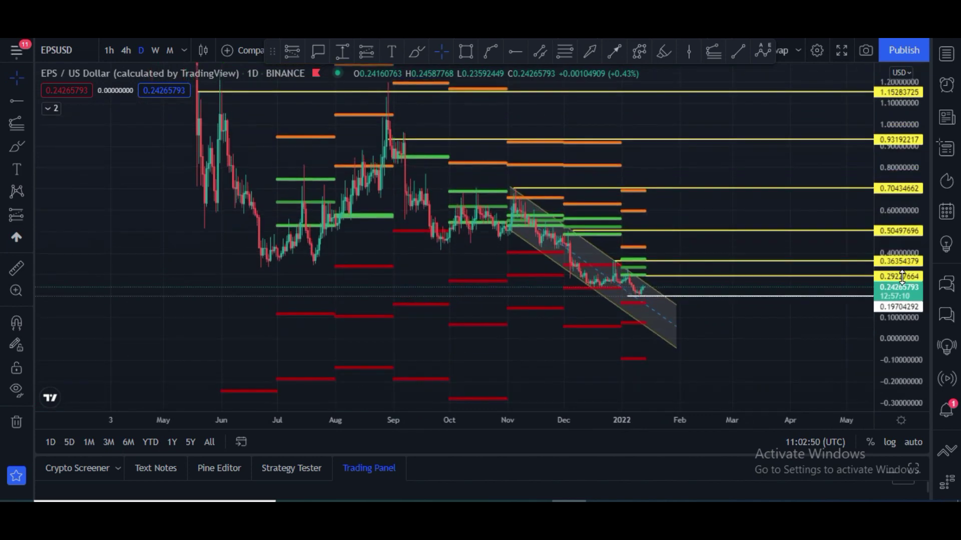
- Remove all drawings from the EPSUSD chart and enlarge the CPR levels for December 2021 and January 2022
left_click(14, 424)
scroll(687, 305, "up", 5)
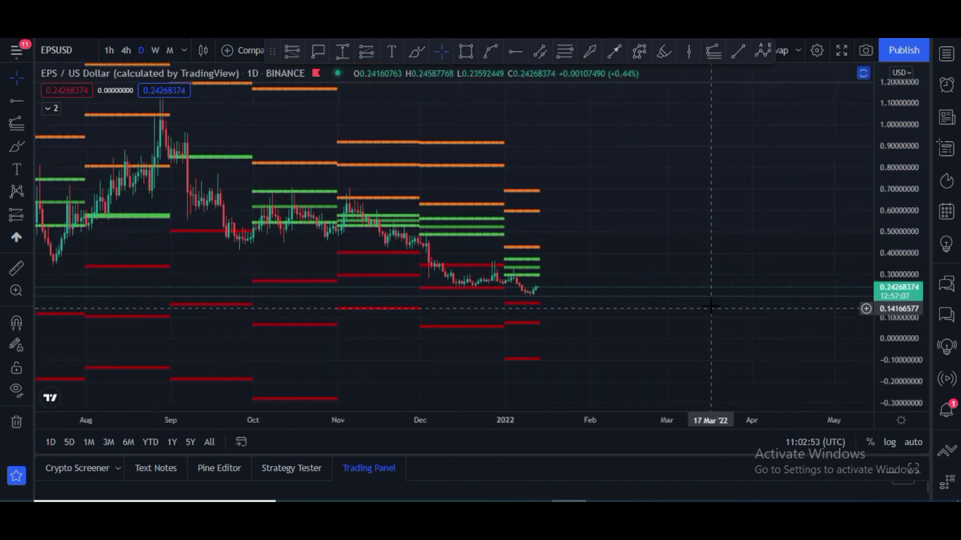
left_click_drag(571, 251, 862, 299)
left_click_drag(897, 355, 845, 280)
scroll(844, 279, "up", 2)
left_click_drag(755, 285, 781, 256)
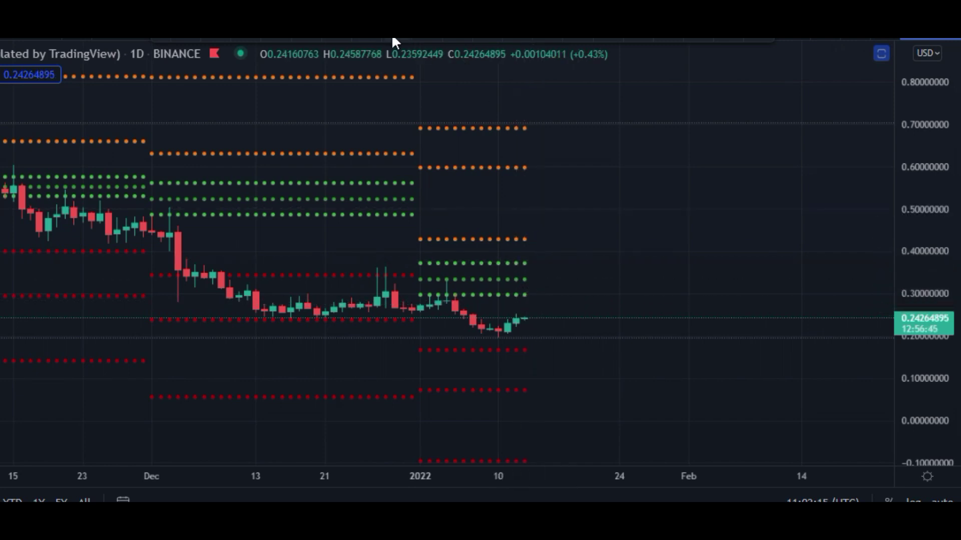
- Brush a rising price path from about 0.38 on 11 January 2022 to above 0.70, plus three horizontal strokes just beneath the orange CPR levels
left_click(515, 258)
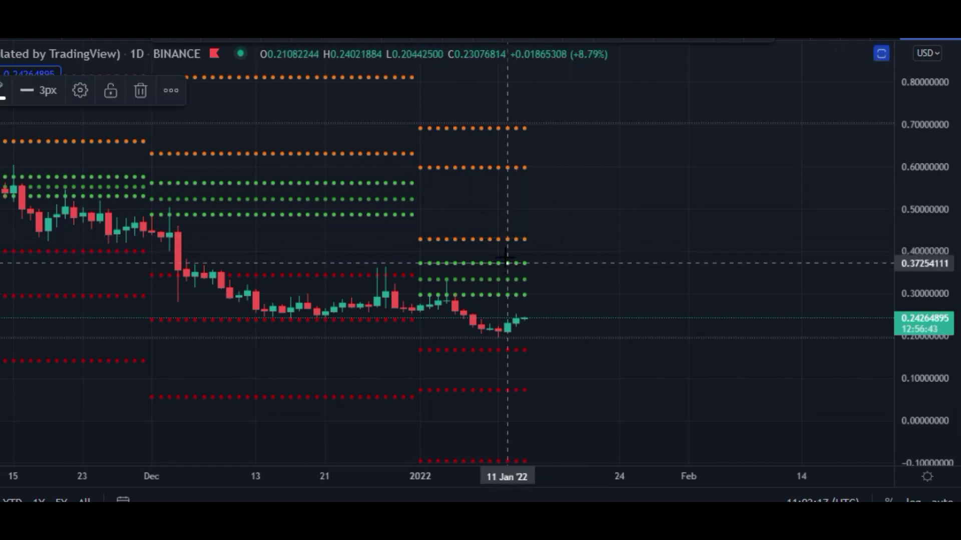
mouse_move(515, 245)
left_mouse_down()
mouse_move(523, 262)
mouse_move(583, 208)
mouse_move(645, 110)
left_mouse_up()
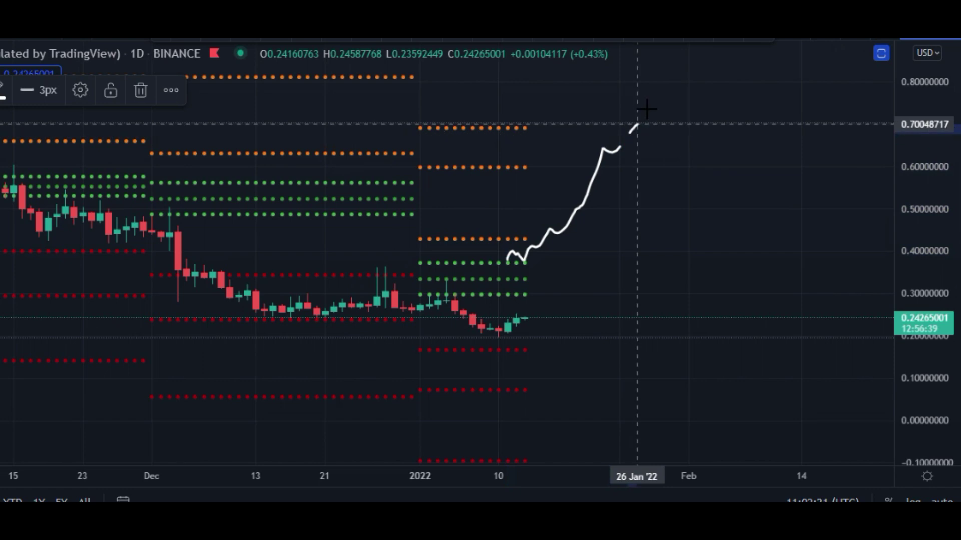
left_click_drag(501, 135, 559, 135)
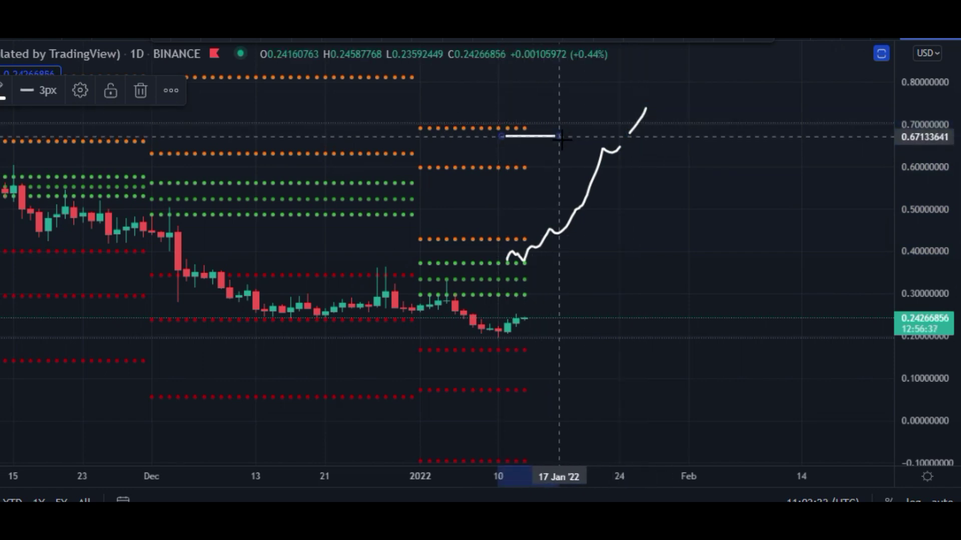
left_click_drag(501, 174, 594, 174)
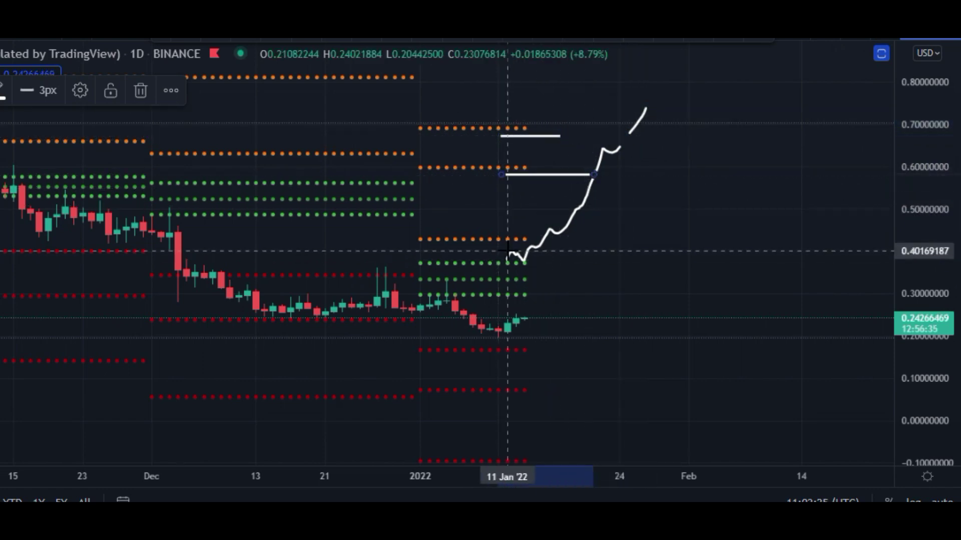
left_click_drag(492, 246, 558, 245)
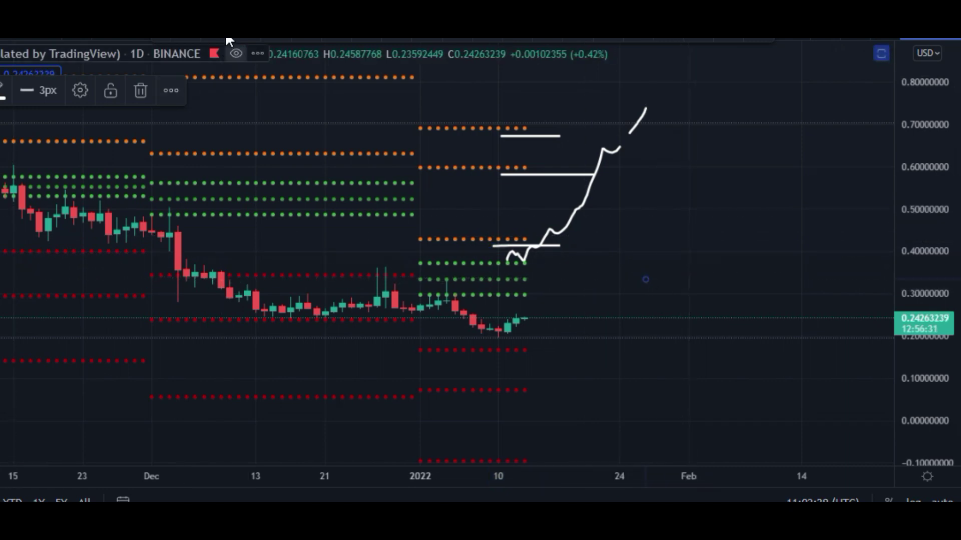
left_click(574, 193)
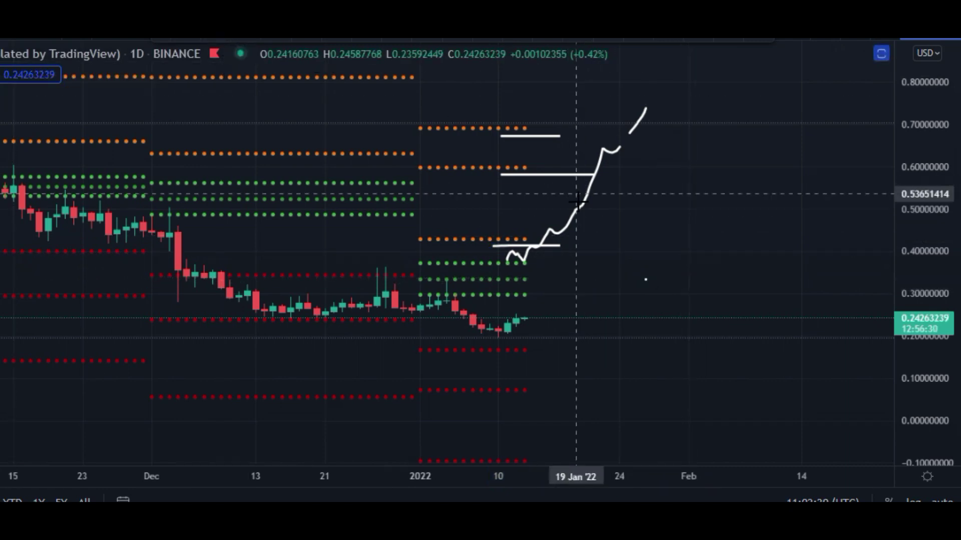
- Place price labels on January's orange CPR levels at 0.42902071, 0.60028143 and 0.69684332, and on the upper red level at 0.17030771
left_click(527, 242)
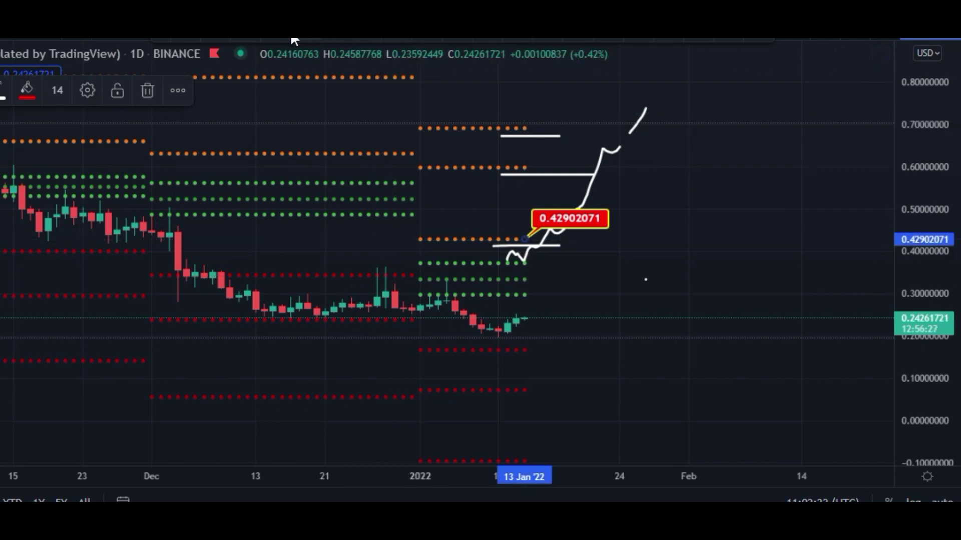
left_click(526, 167)
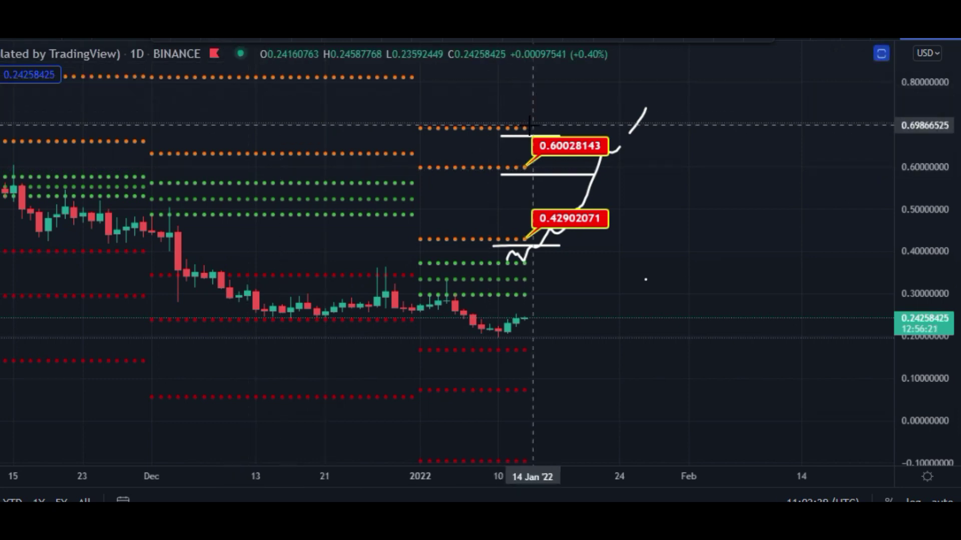
left_click(527, 128)
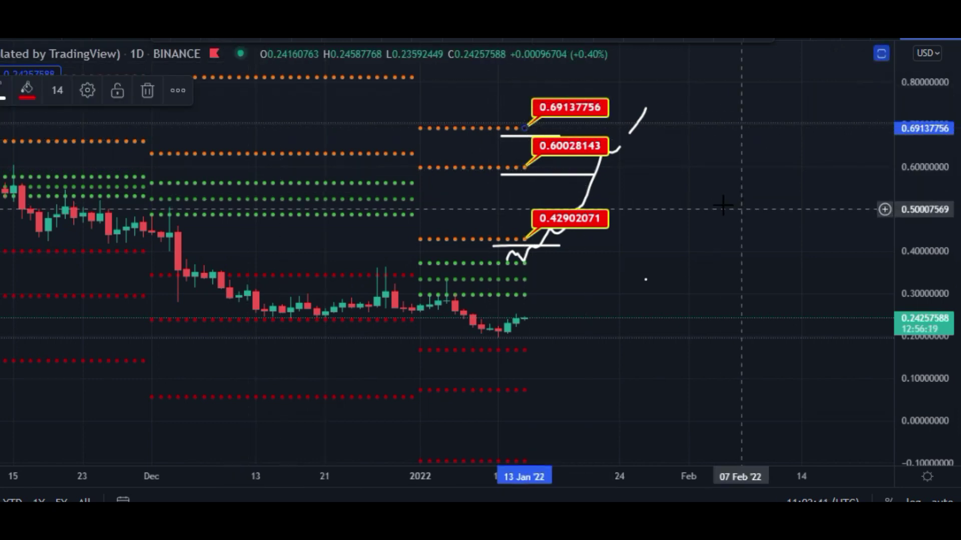
left_click_drag(569, 108, 563, 105)
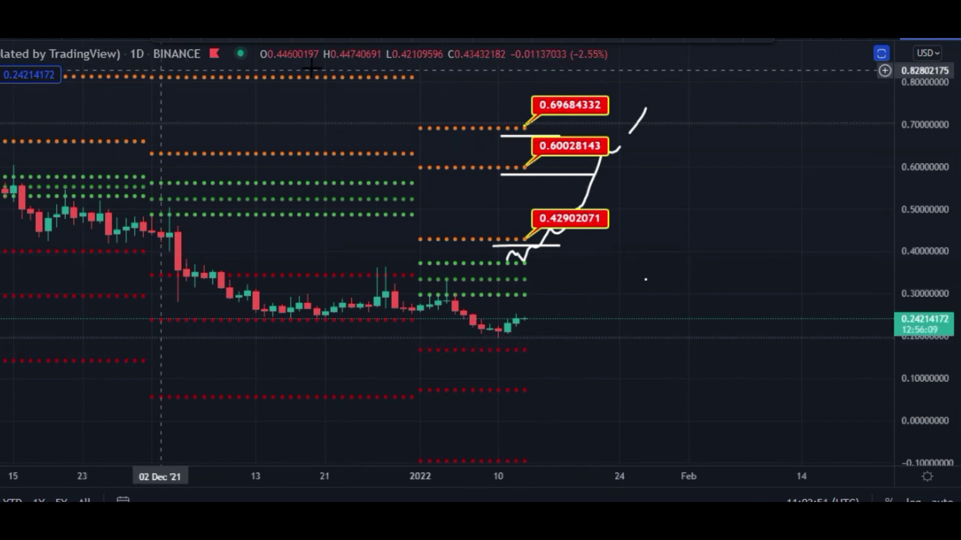
left_click(524, 350)
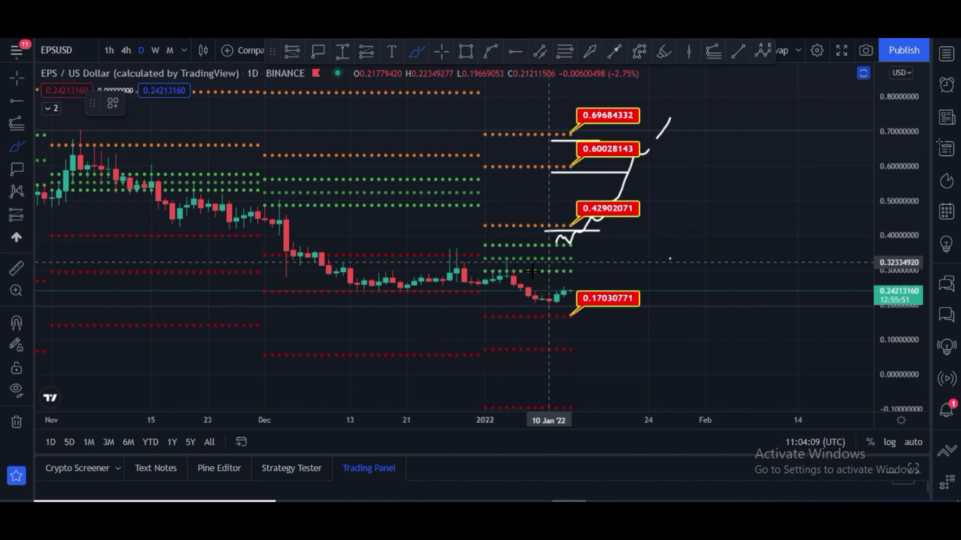
- Try a brush outline around January's three green CPR levels, and remove all drawings from the chart
mouse_move(465, 276)
left_mouse_down()
mouse_move(579, 275)
mouse_move(598, 258)
mouse_move(593, 233)
mouse_move(474, 234)
mouse_move(472, 277)
left_mouse_up()
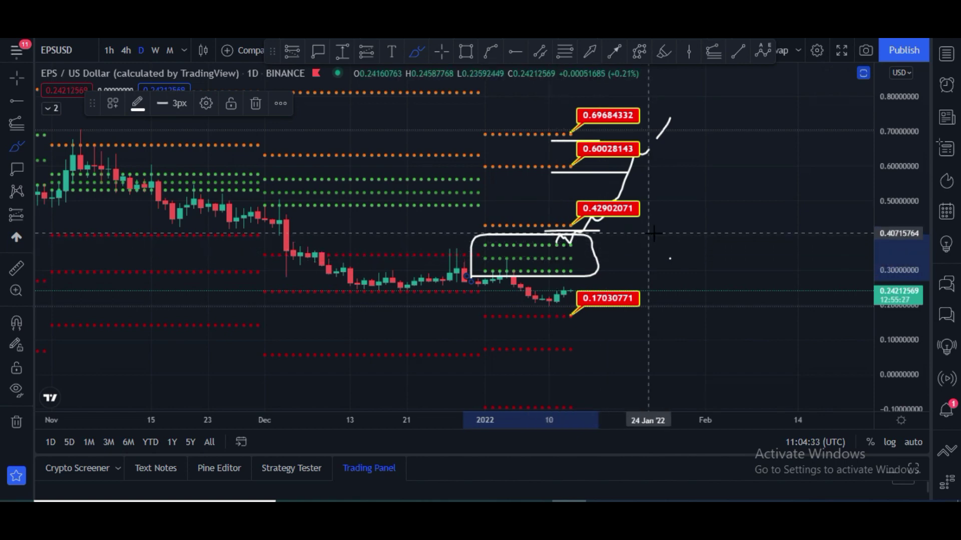
left_click(256, 104)
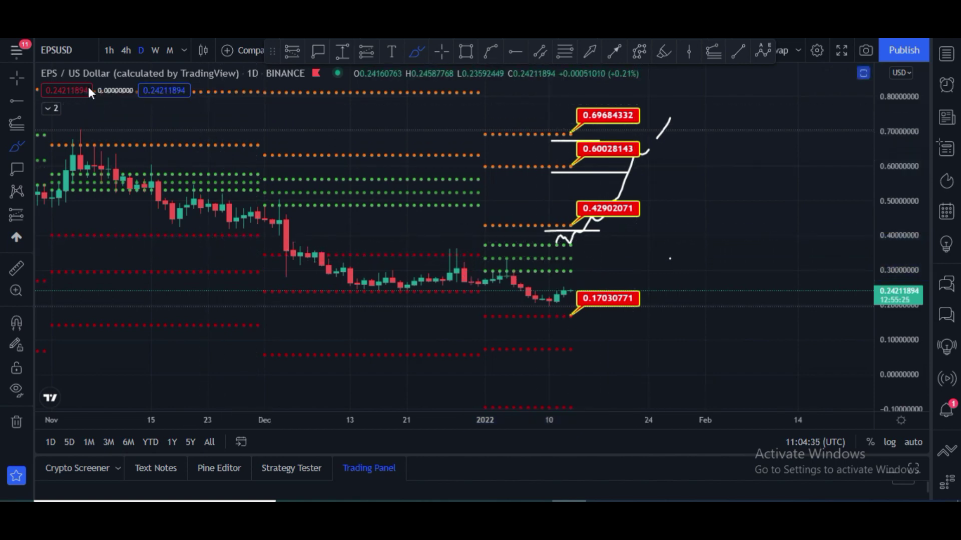
left_click(19, 81)
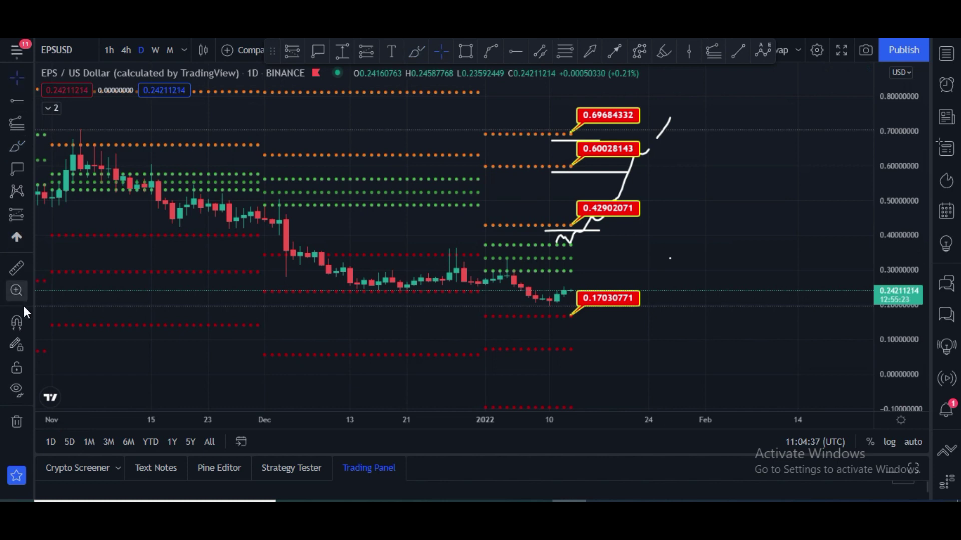
left_click(16, 422)
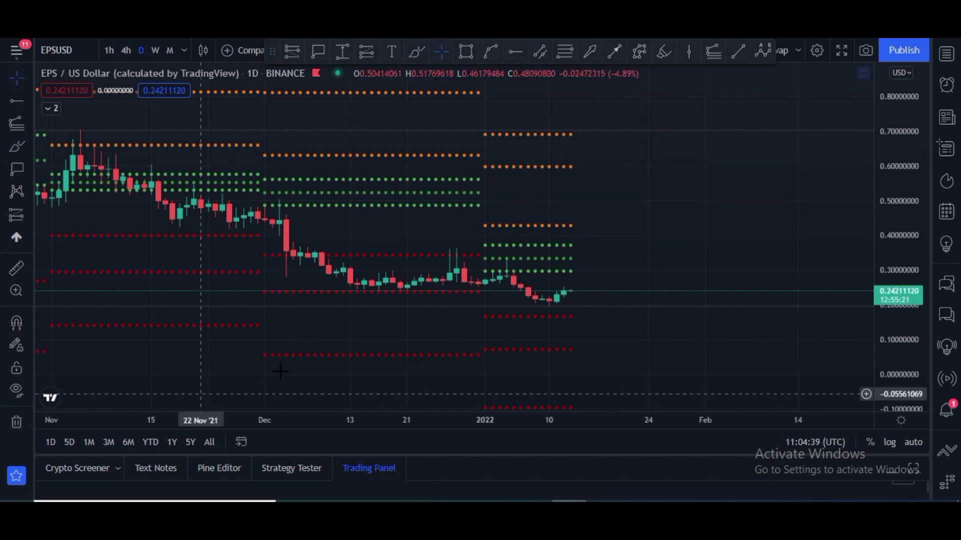
- Undo the drawing removals, price labels and brush strokes to bring back the yellow levels and descending channel
scroll(415, 345, "down", 5)
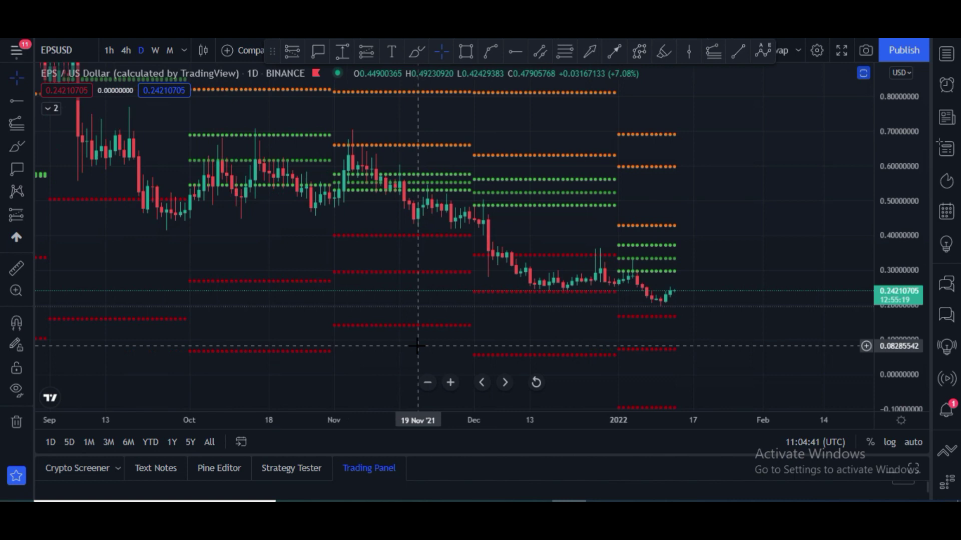
key("ctrl+z")
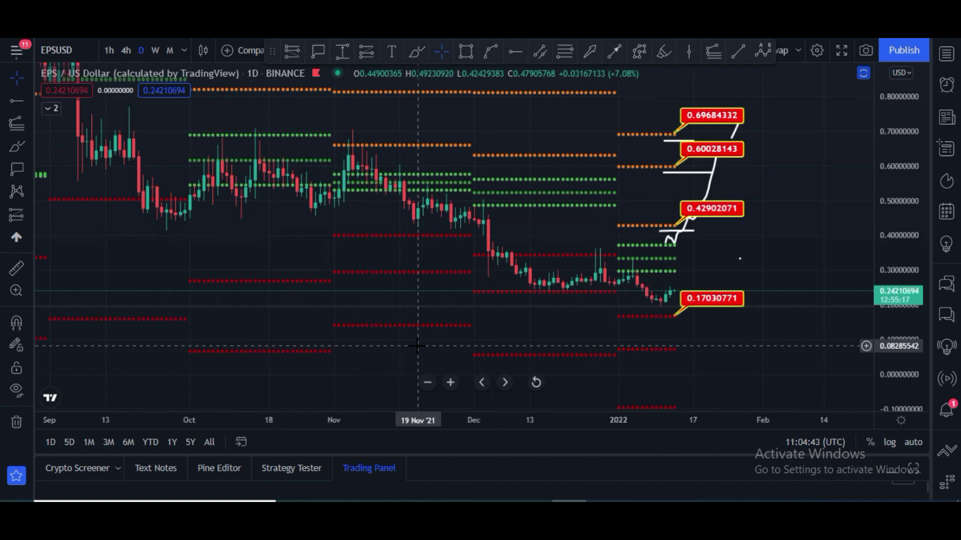
key("ctrl+z")
key("ctrl+z")
key("ctrl+z")
key("ctrl+z")
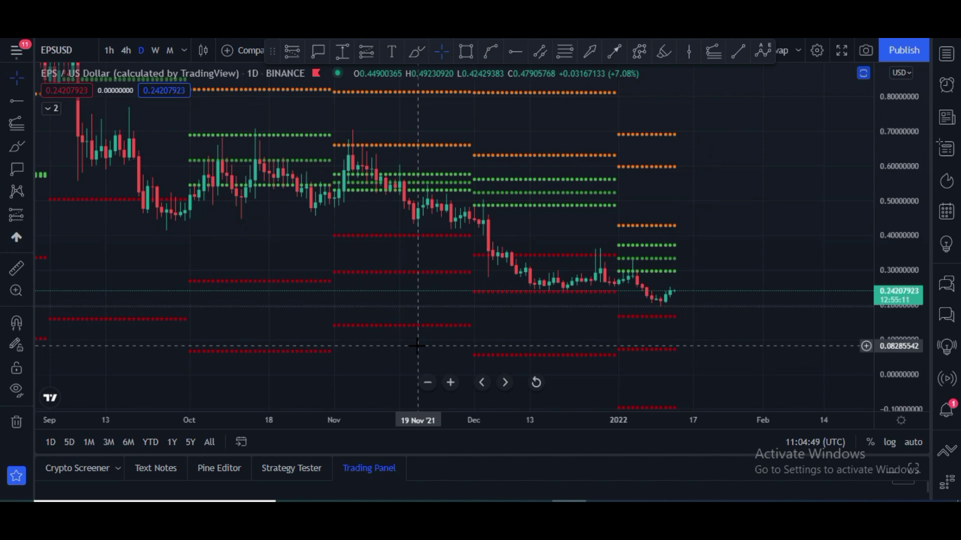
- Examine the CPR levels against the descending channel and resistance lines from July 2021 onward, and switch to the weekly ELLIPSIS / TETHER chart
scroll(417, 345, "right", 10)
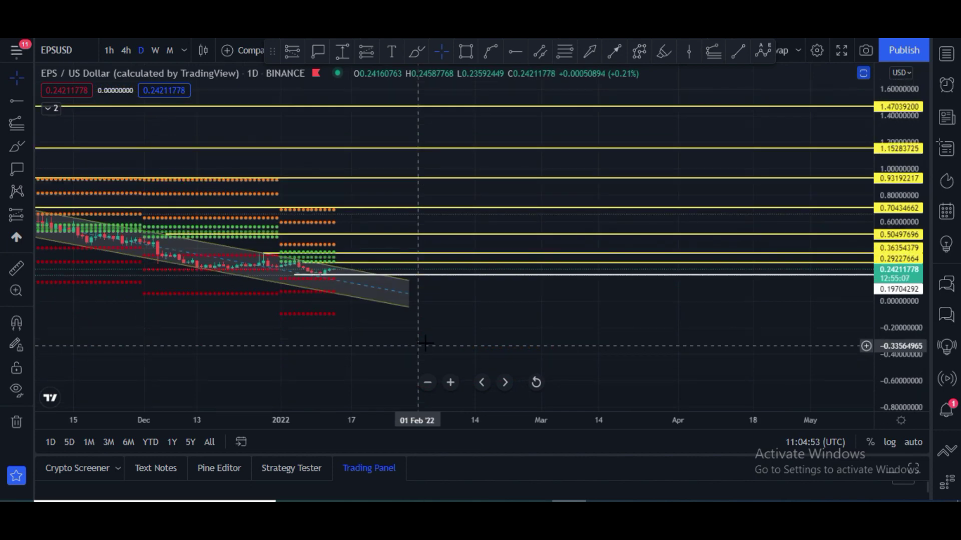
left_click_drag(903, 345, 899, 226)
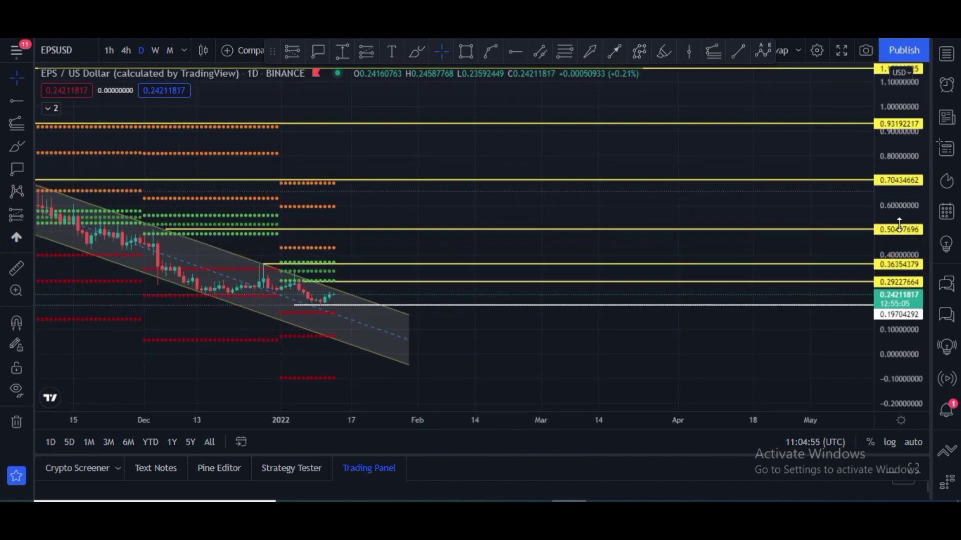
left_click_drag(667, 339, 850, 383)
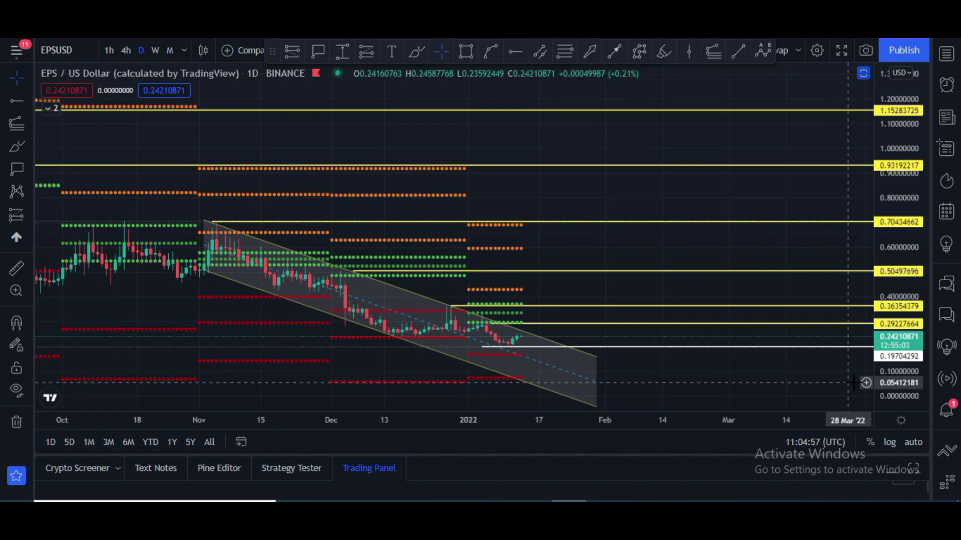
left_click_drag(913, 327, 916, 300)
scroll(802, 282, "down", 2)
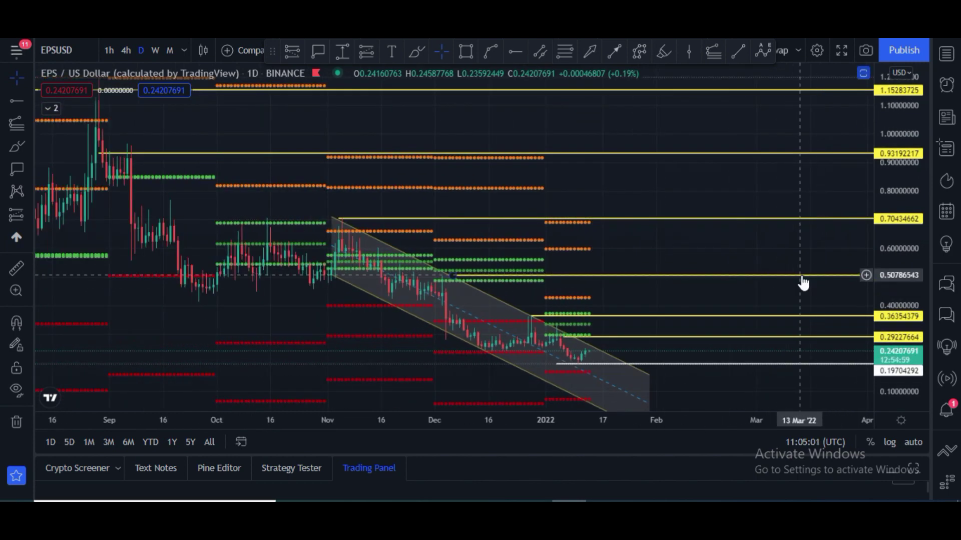
scroll(802, 282, "down", 1)
left_click_drag(758, 290, 764, 262)
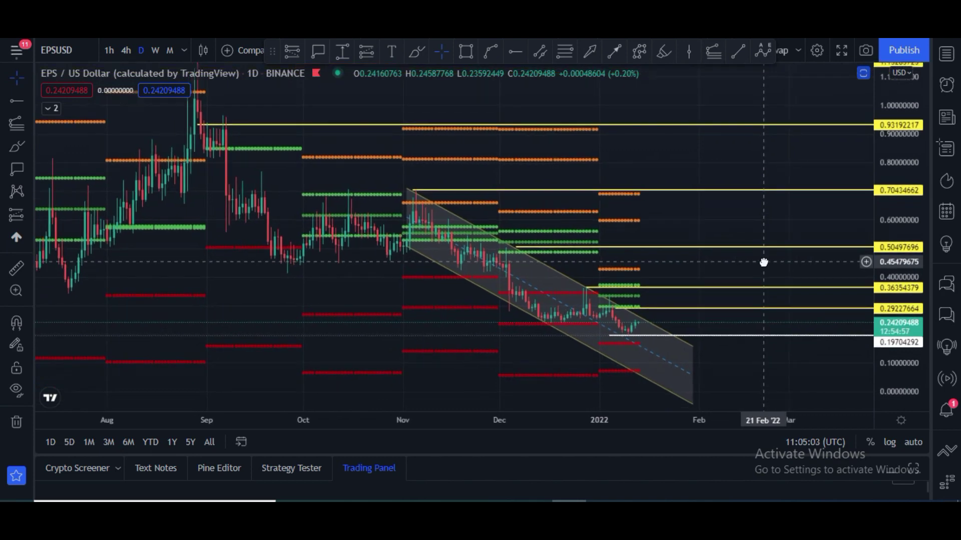
key("ctrl+Tab")
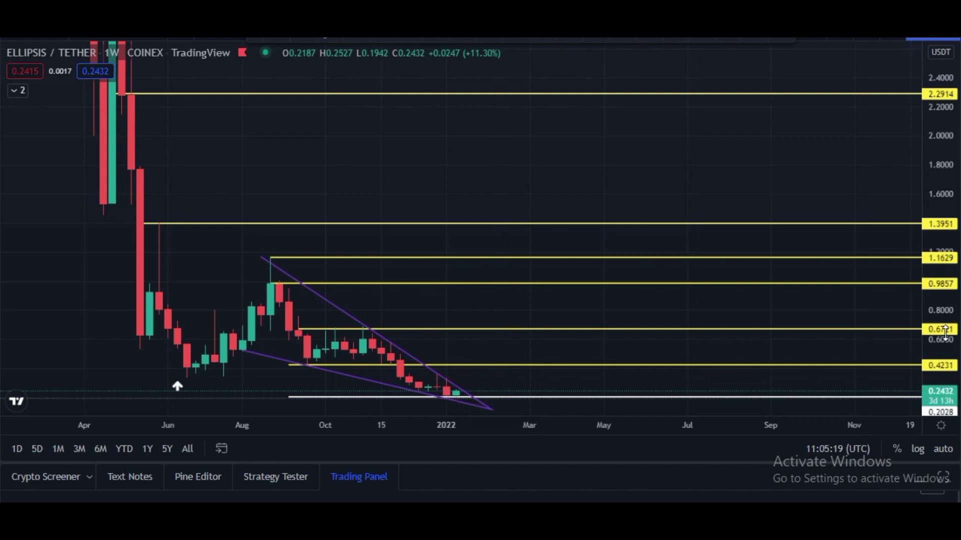
- Examine the falling wedge and the yellow resistance levels on the weekly chart, from the 0.2028 support up to the 9.8608 high
left_click_drag(944, 332, 944, 353)
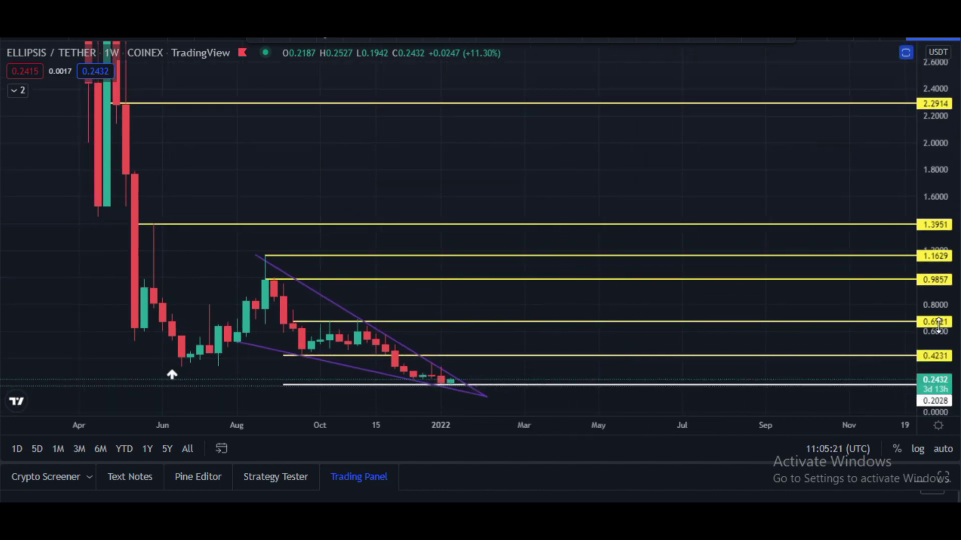
left_click_drag(933, 324, 933, 351)
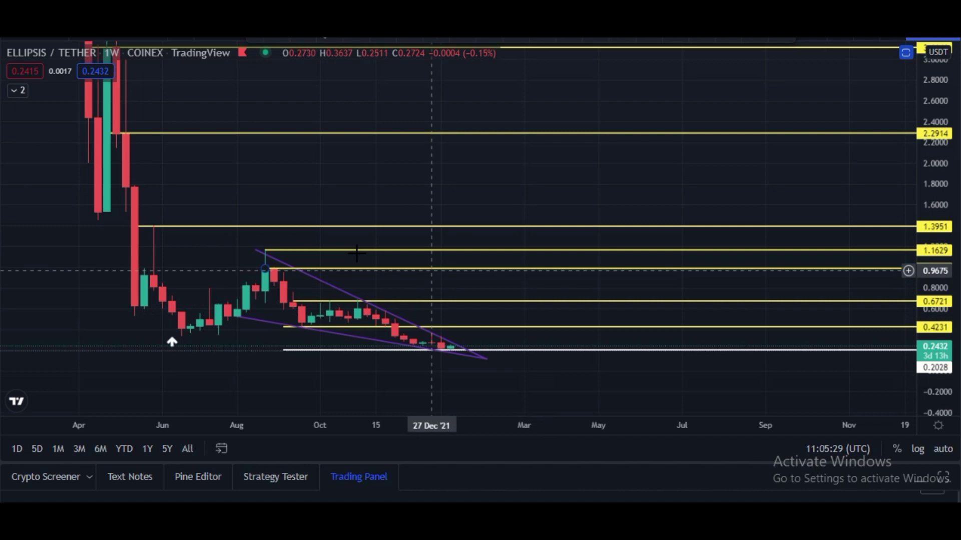
left_click(269, 252)
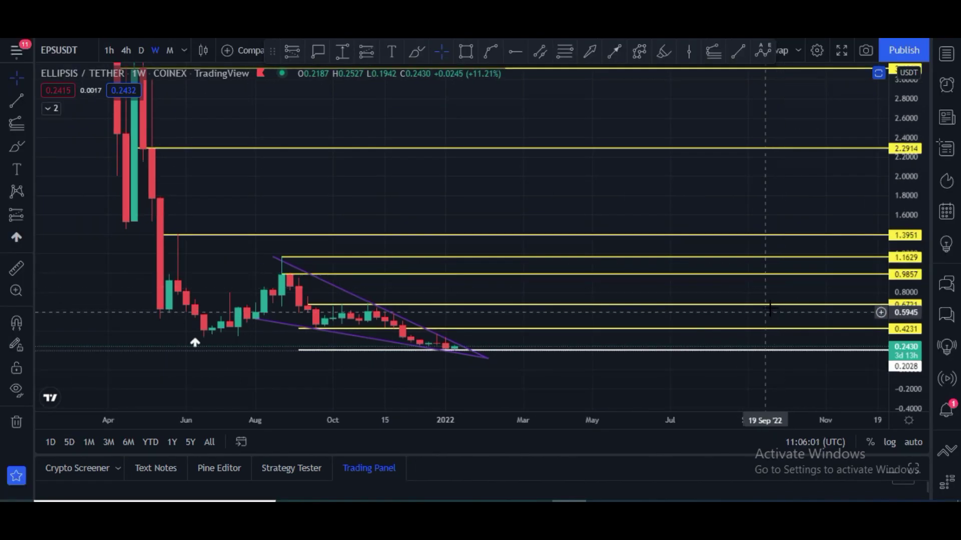
left_click_drag(912, 215, 912, 260)
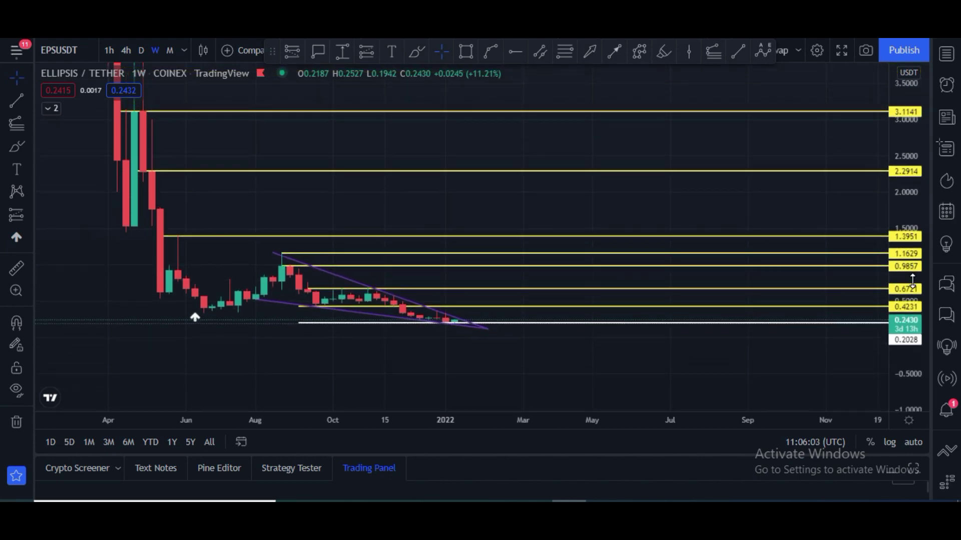
scroll(719, 315, "down", 1)
scroll(719, 315, "down", 3)
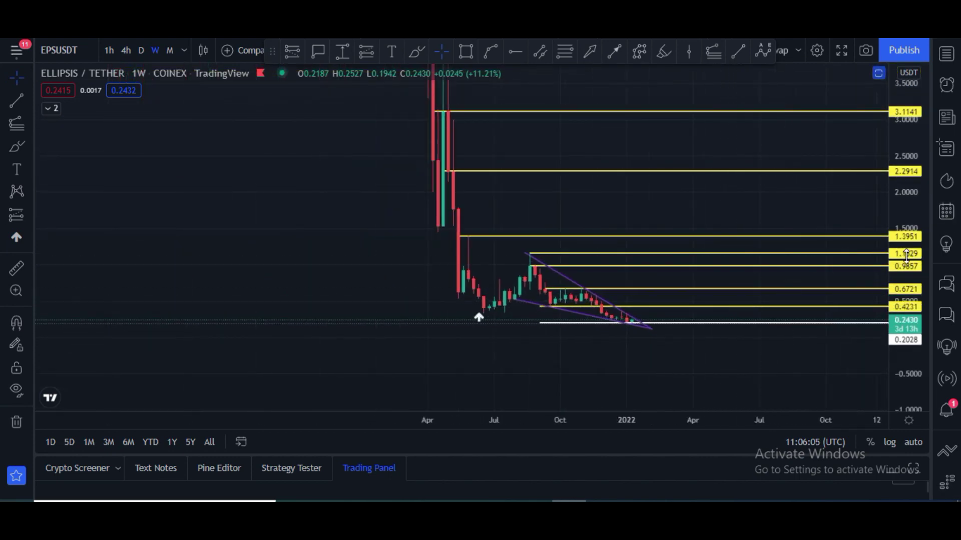
left_click_drag(894, 222, 895, 260)
left_click_drag(505, 155, 399, 256)
left_click_drag(905, 180, 905, 220)
left_click_drag(506, 152, 378, 173)
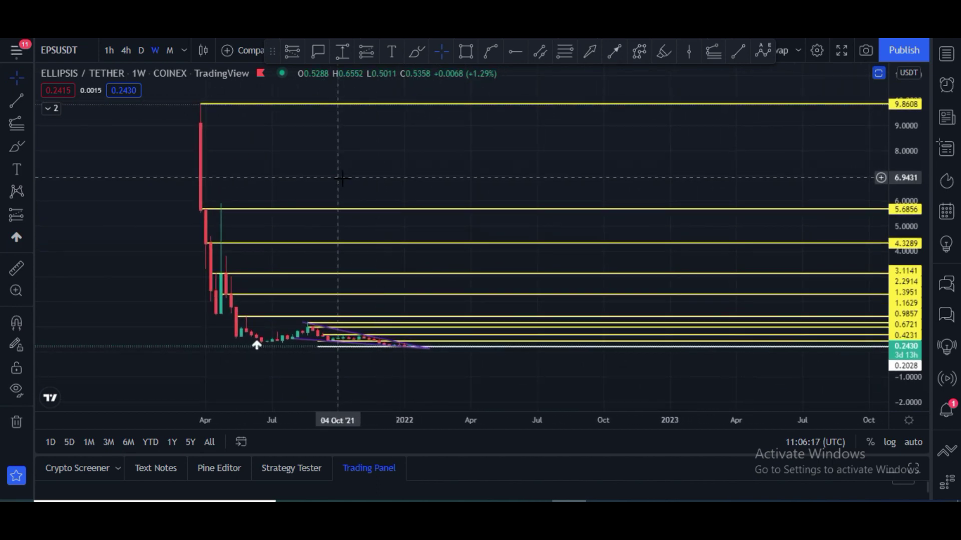
- Draw a Fibonacci retracement from about 9.9397 at the 29 Mar '21 high down to about 0.0686 at 01 May '23
left_click(28, 125)
left_click(64, 55)
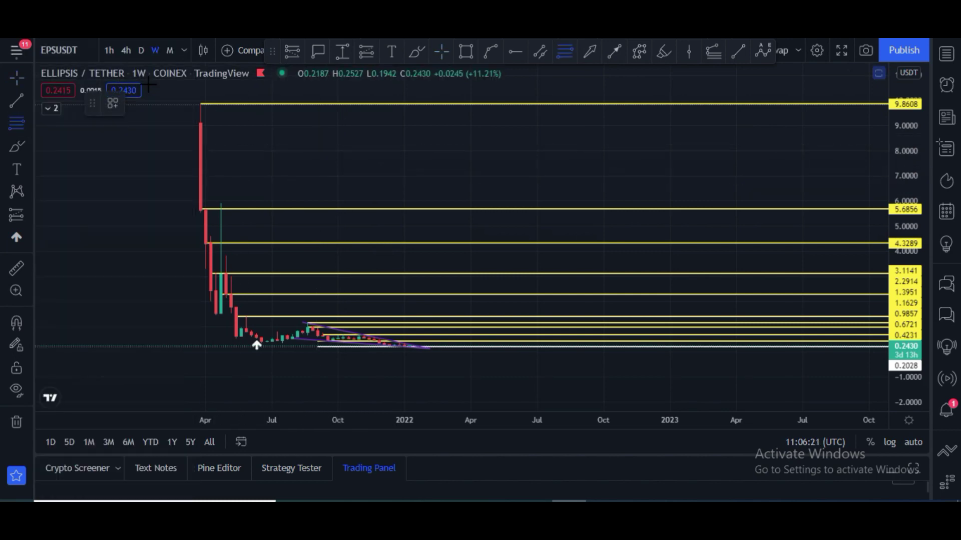
left_click(200, 102)
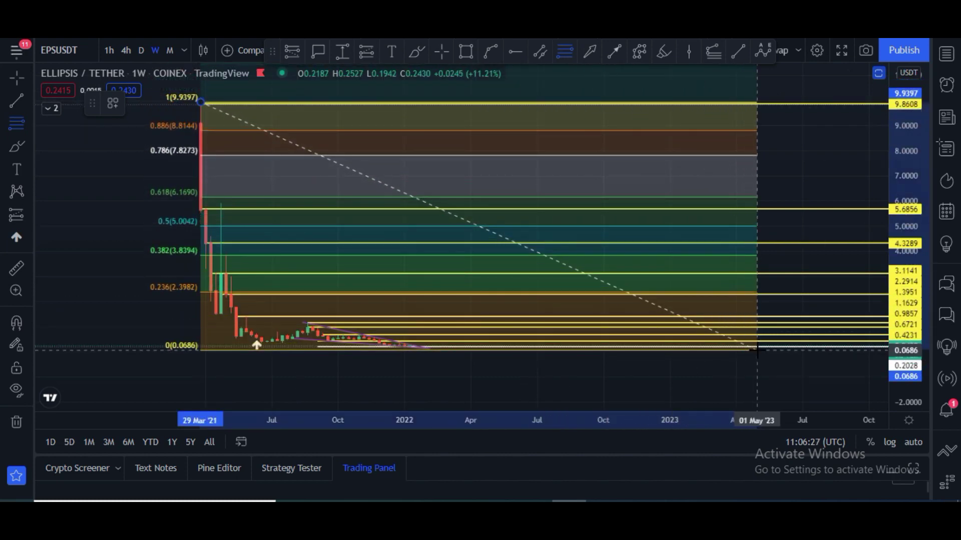
left_click(757, 350)
left_click(81, 291)
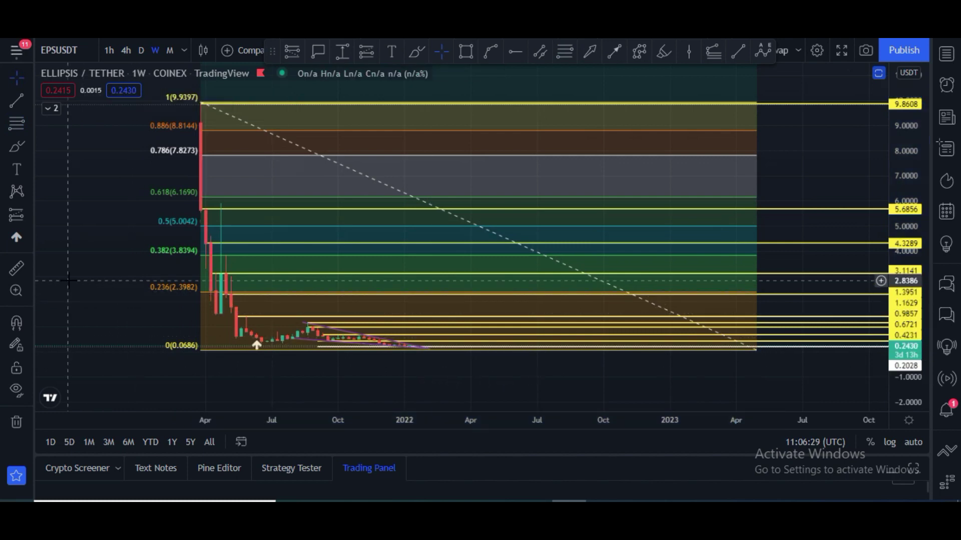
left_click_drag(68, 281, 75, 308)
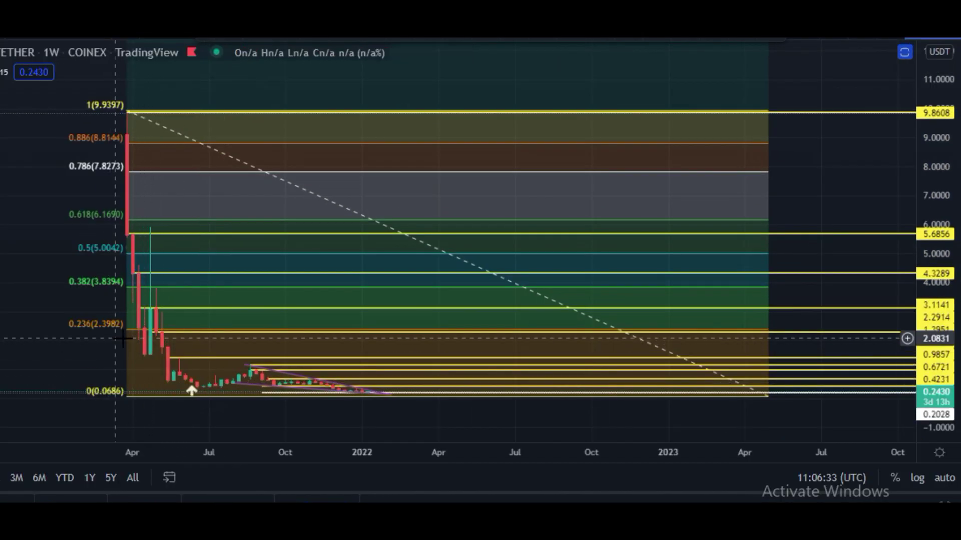
- Place white horizontal rays starting at 01 May '23, one at 3.8359 on the 0.382 Fibonacci level and one at about 3.0485
left_click_drag(939, 368, 939, 350)
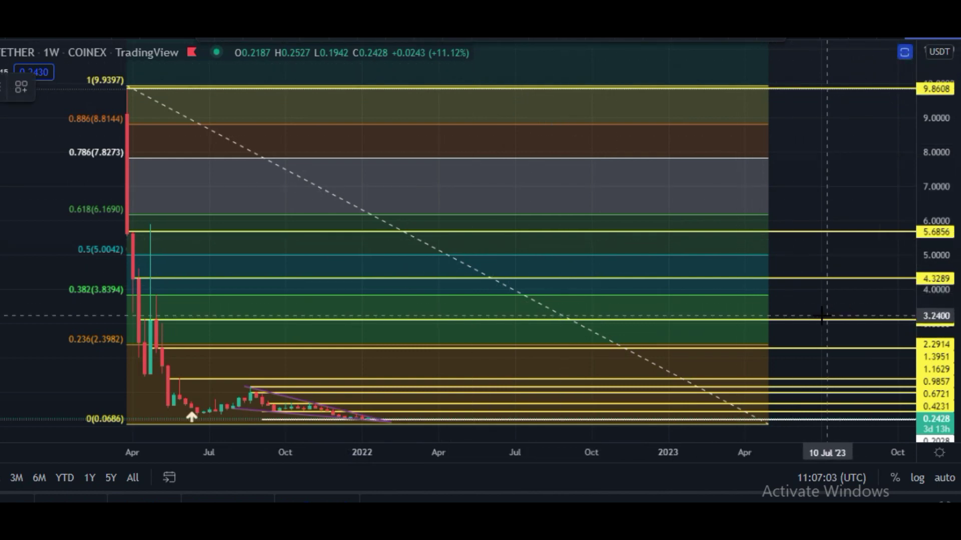
left_click(769, 296)
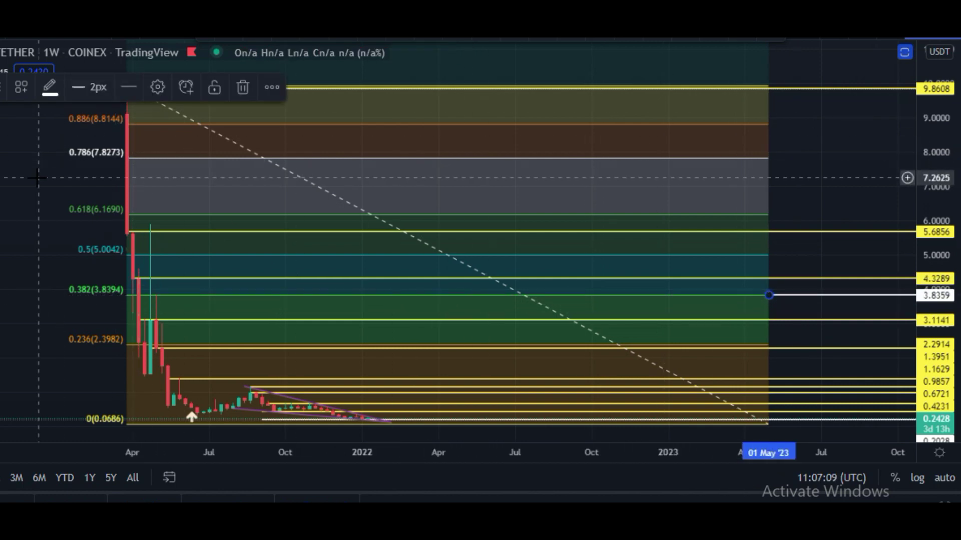
left_click(125, 120)
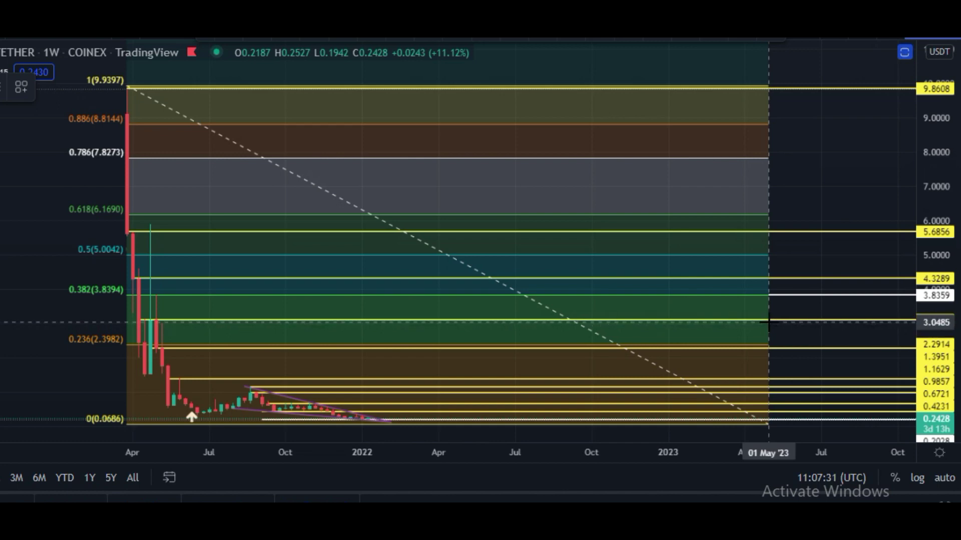
mouse_move(769, 323)
left_mouse_down()
mouse_move(898, 322)
mouse_move(826, 321)
left_mouse_up()
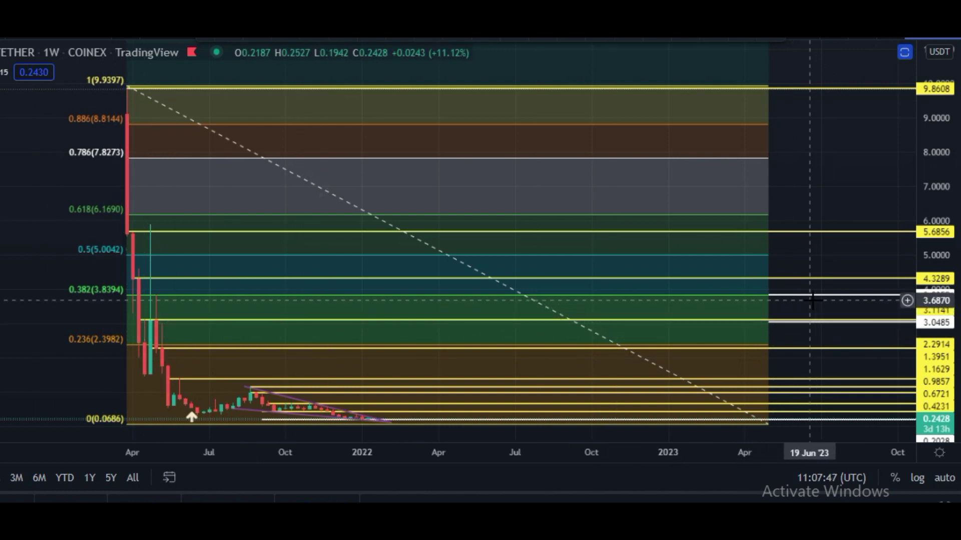
left_click(828, 322)
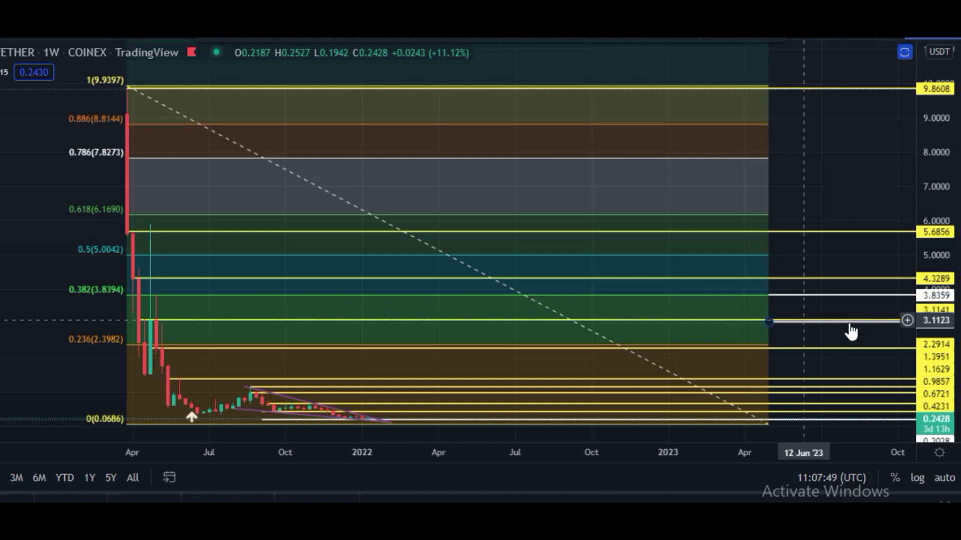